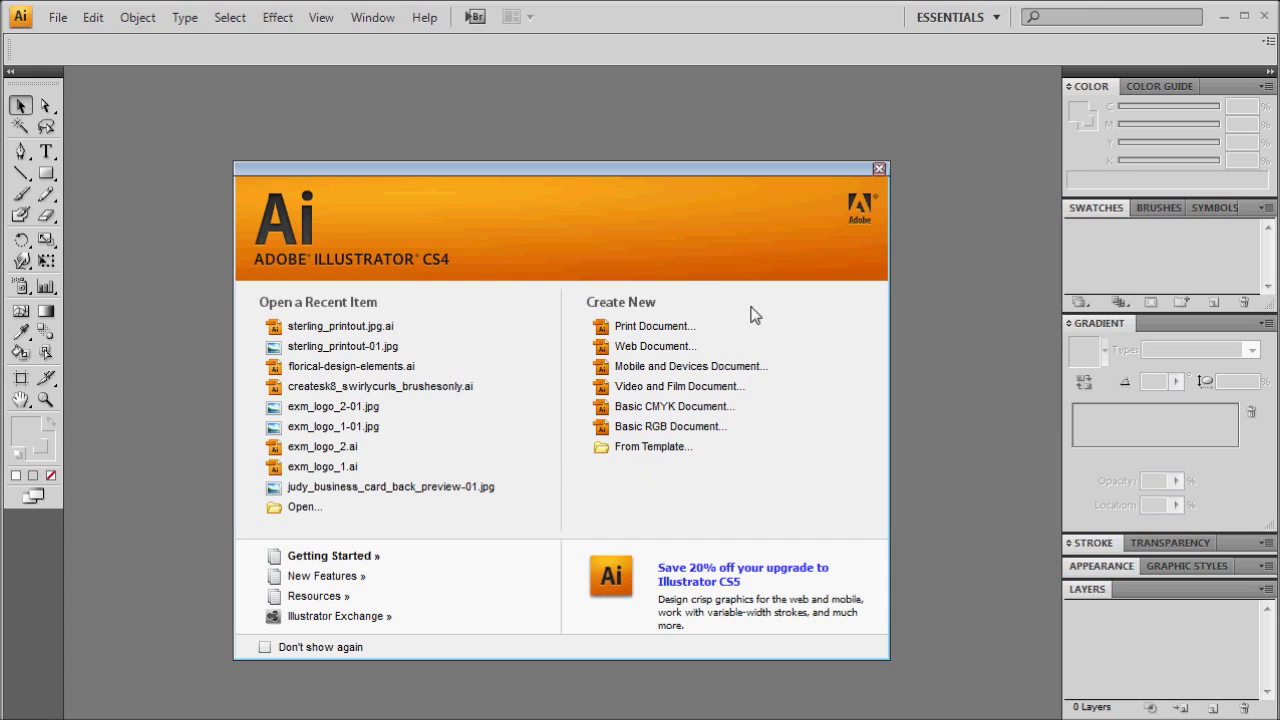
- Create a Print Document in inches with width 3.75 in and height 2.25 in
left_click(642, 327)
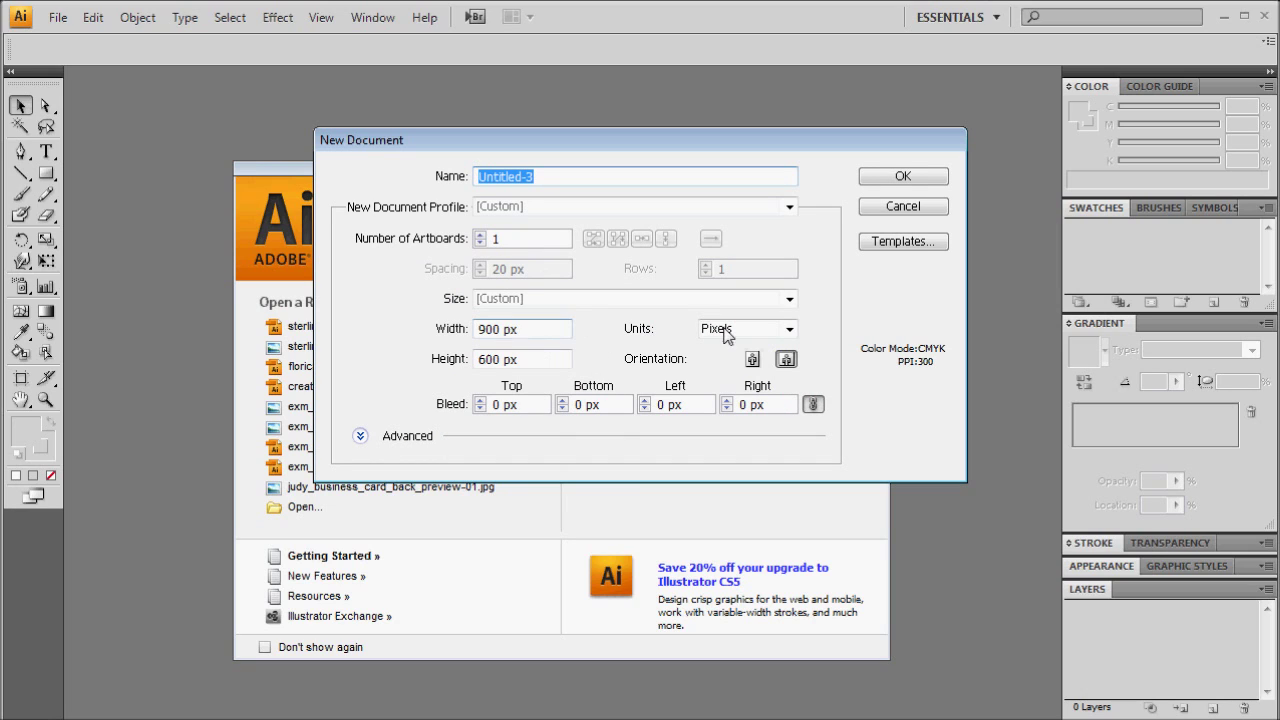
left_click(790, 330)
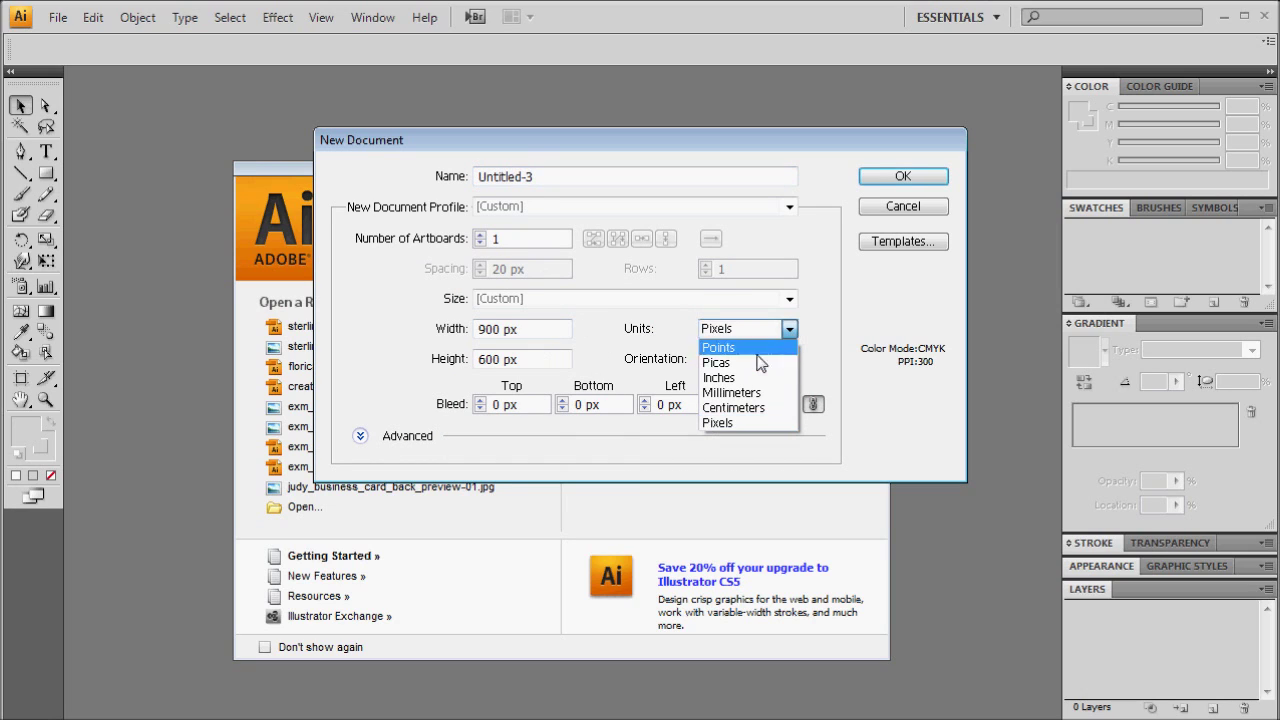
left_click(729, 381)
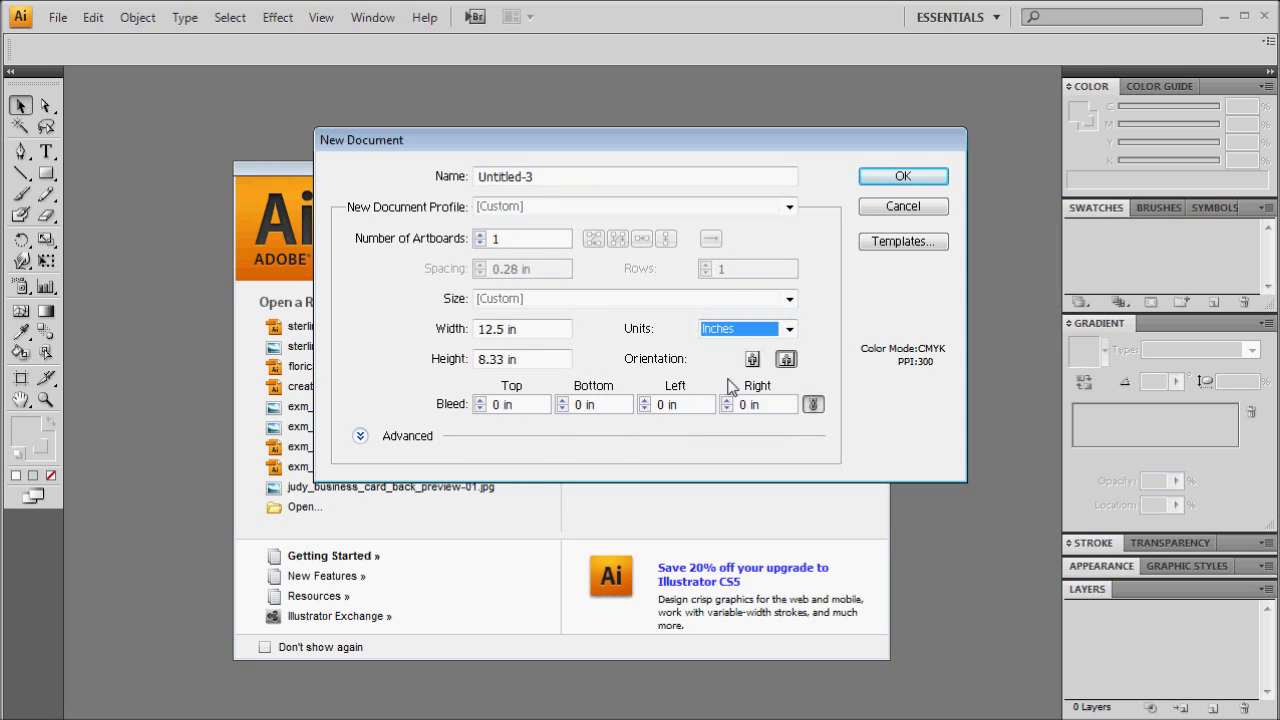
left_click(558, 329)
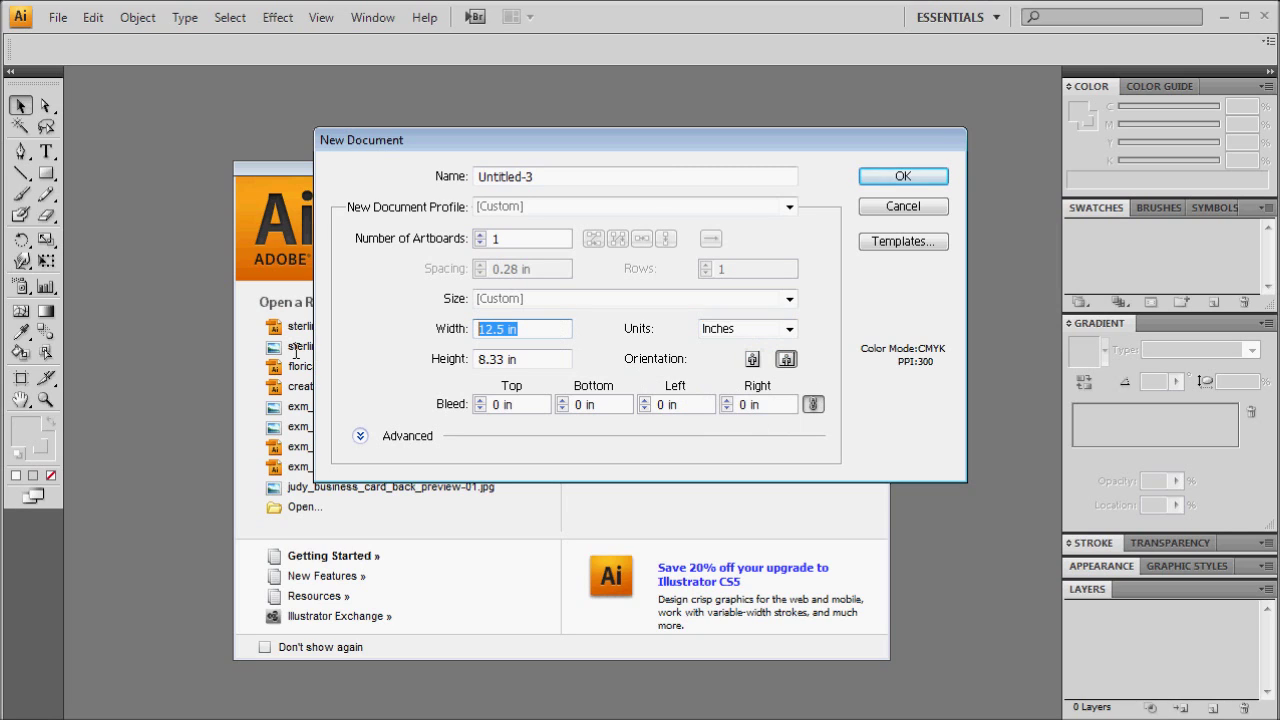
type("3.5")
key("Tab")
type("2")
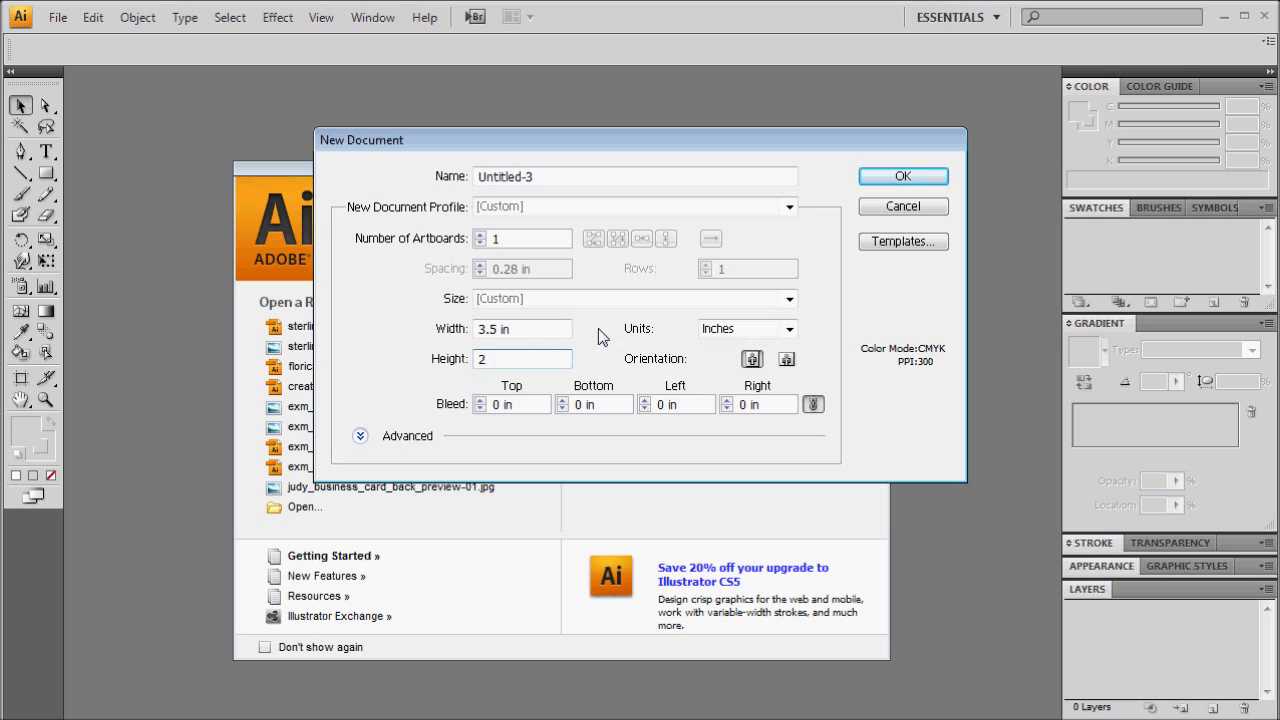
left_click(549, 324)
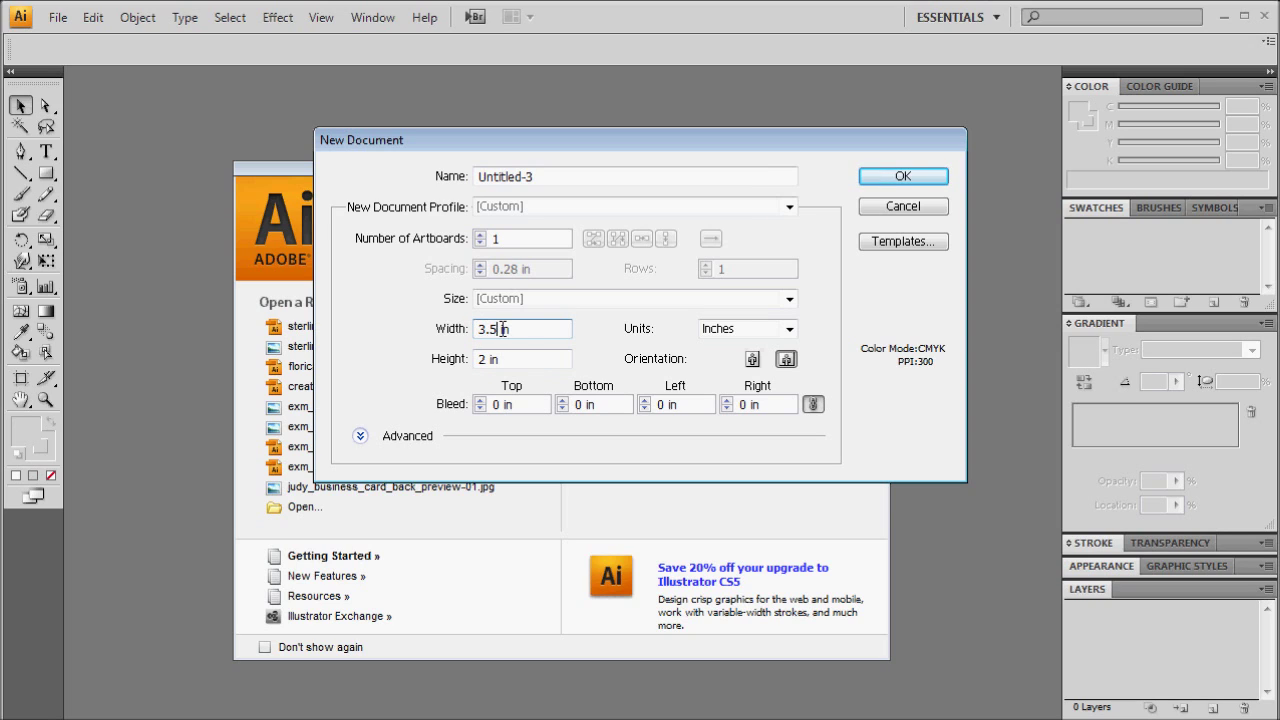
key("BackSpace")
type("75")
left_click(486, 361)
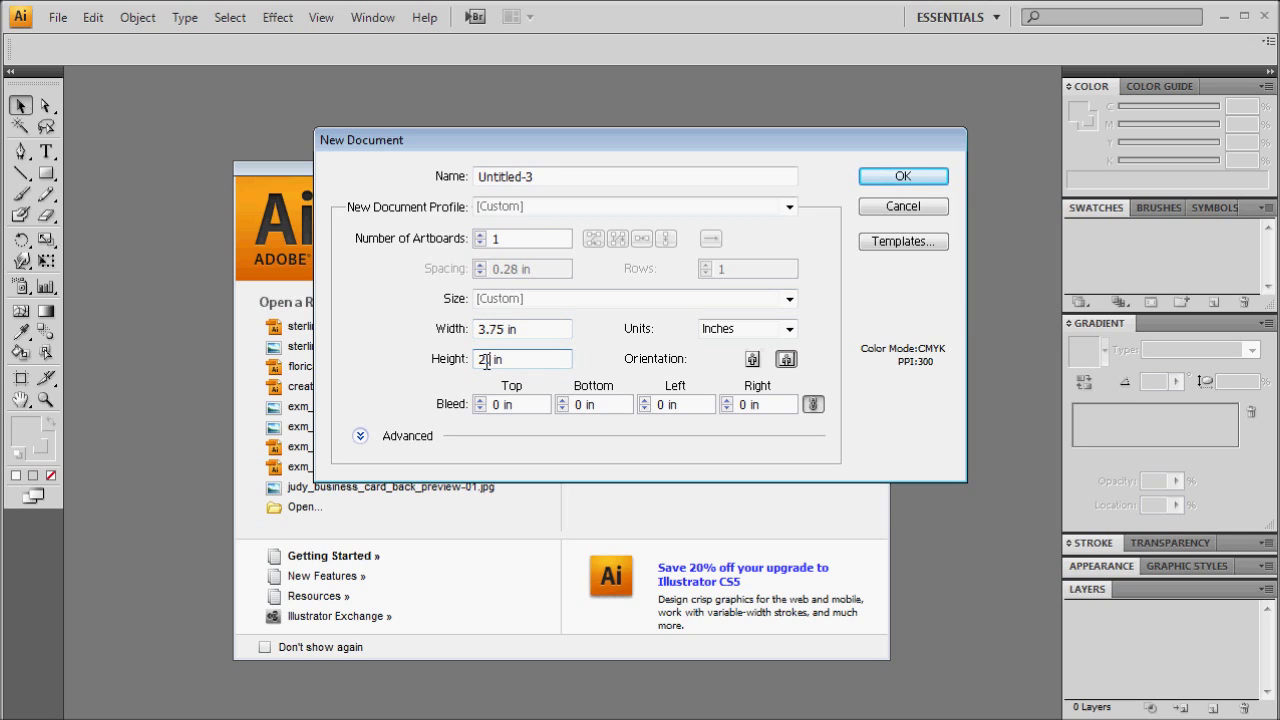
left_click(902, 178)
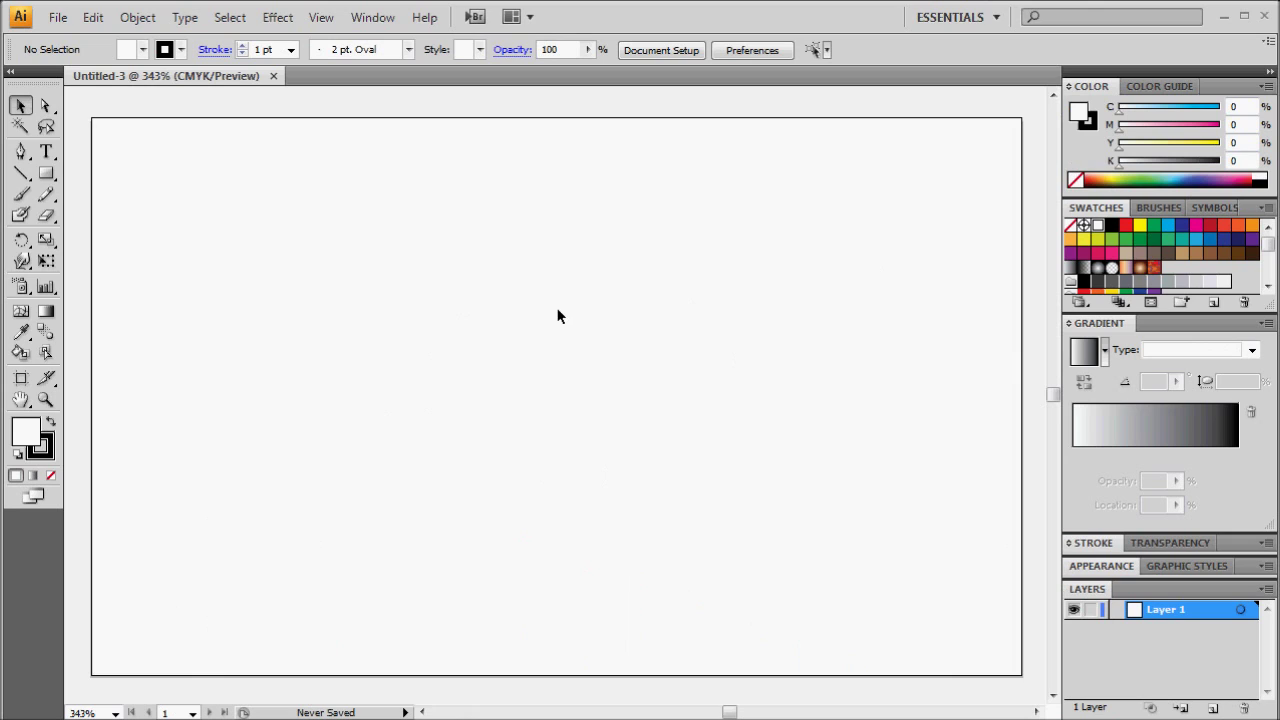
- Draw a 3.5 by 2 inch rectangle with no fill
left_click(48, 175)
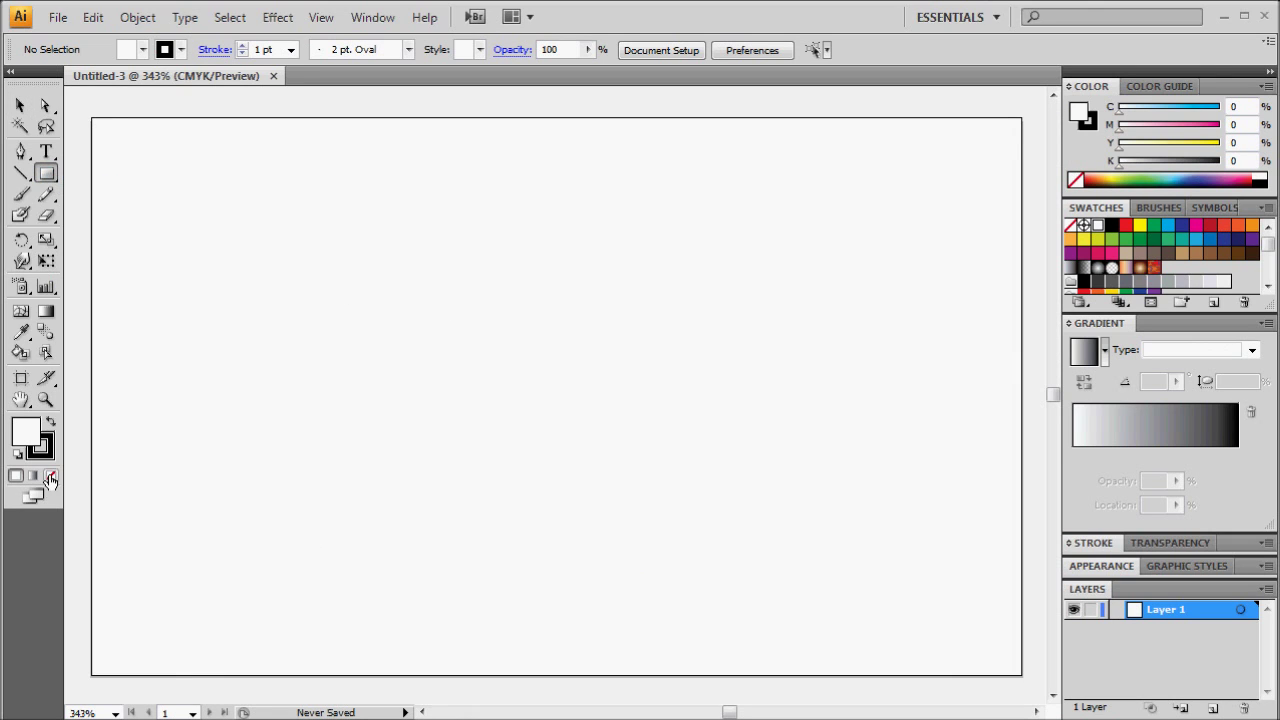
left_click(50, 477)
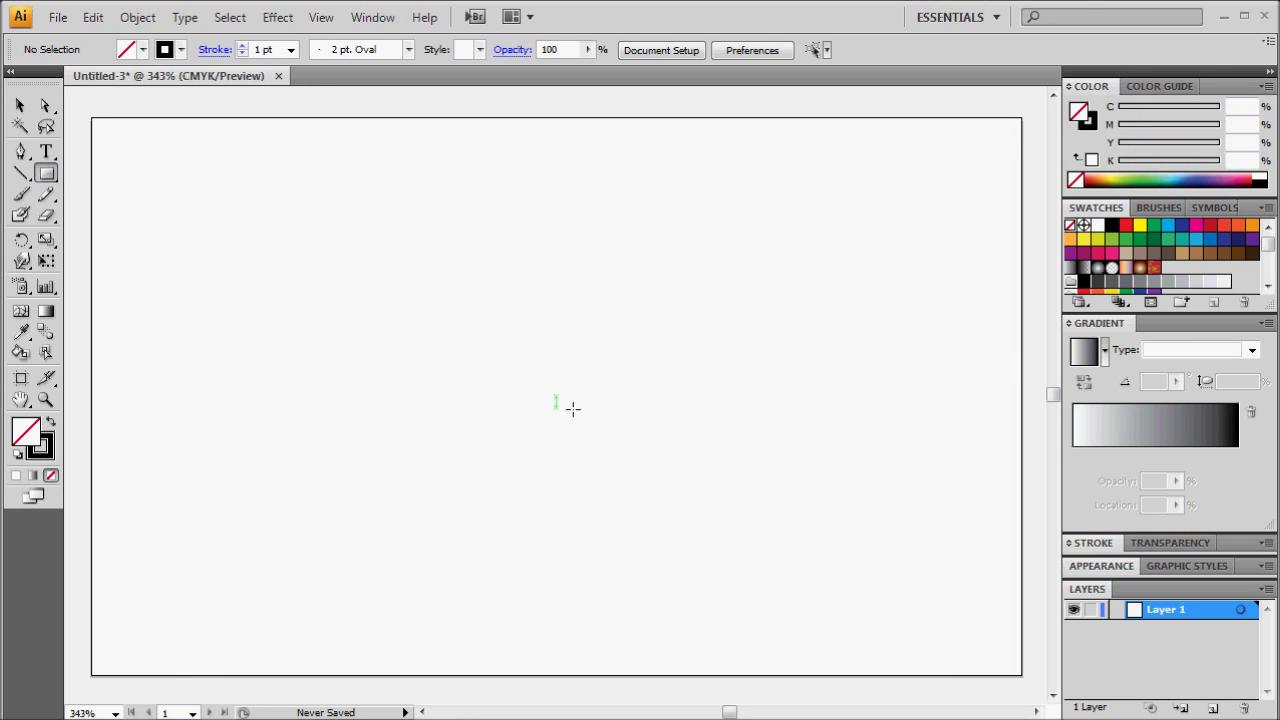
left_click(498, 334)
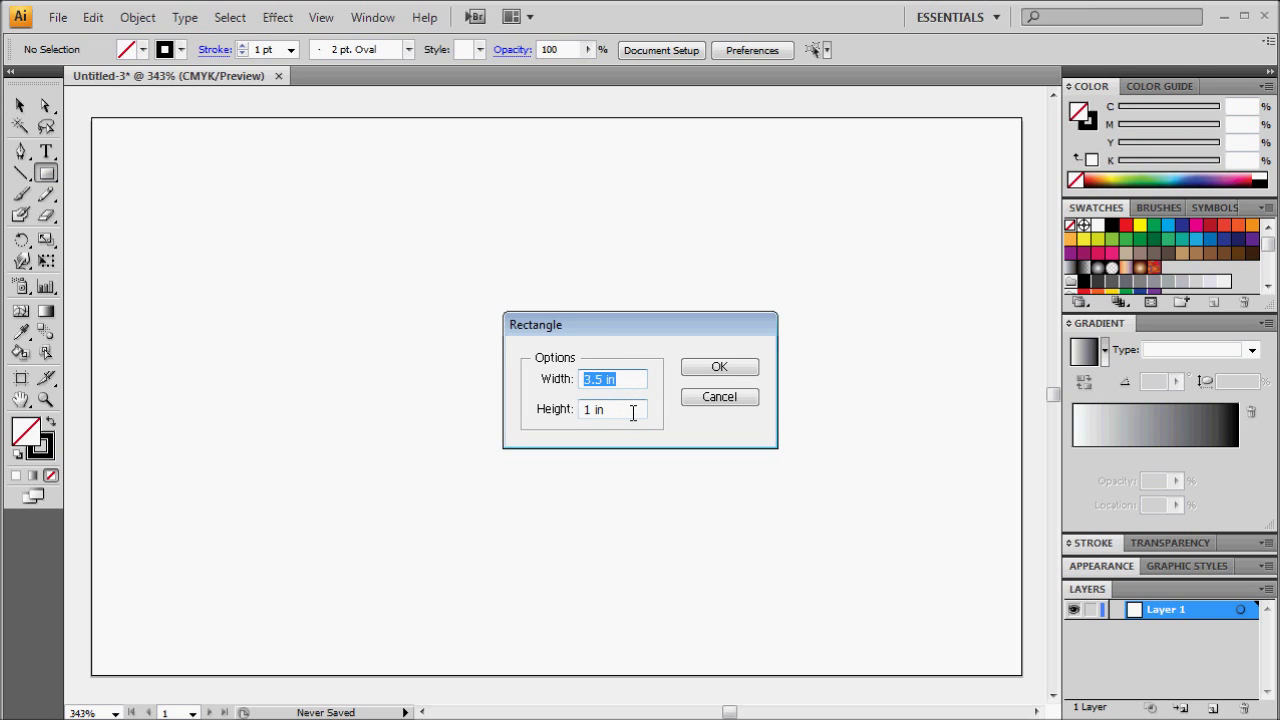
key("Tab")
type("2")
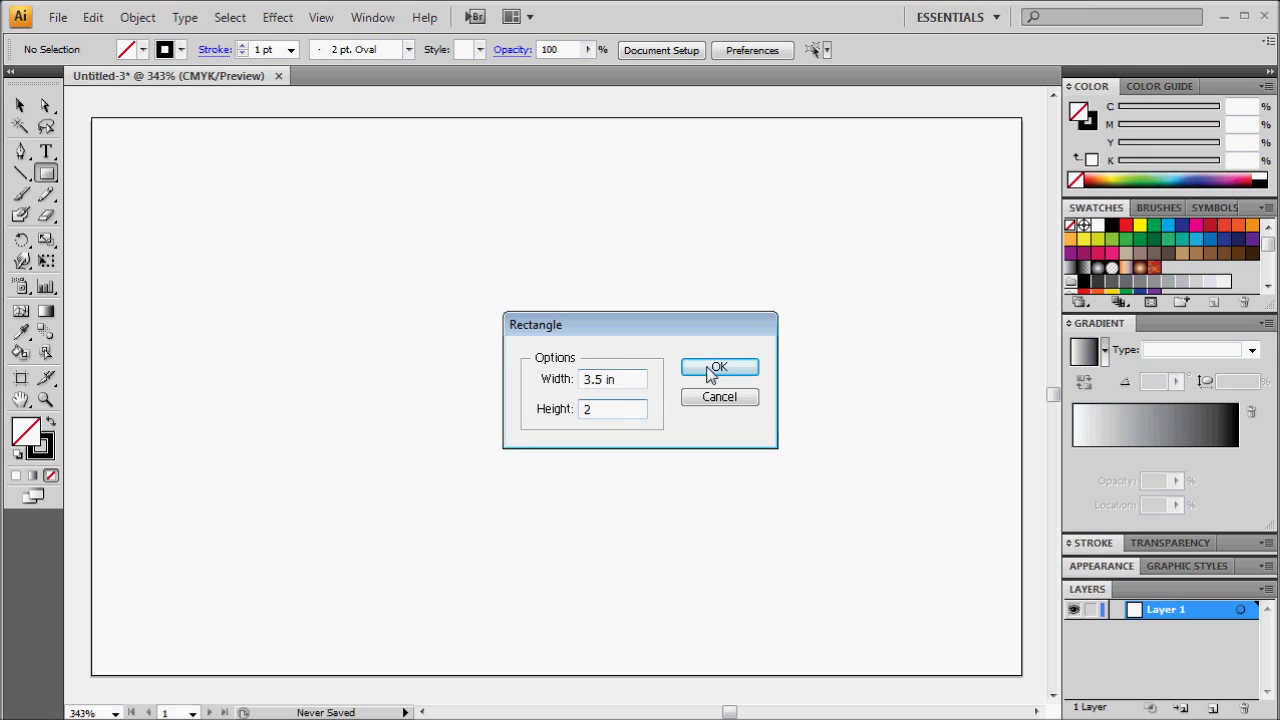
left_click(712, 370)
- Give the rectangle a red stroke and centre it on the artboard
left_click(20, 105)
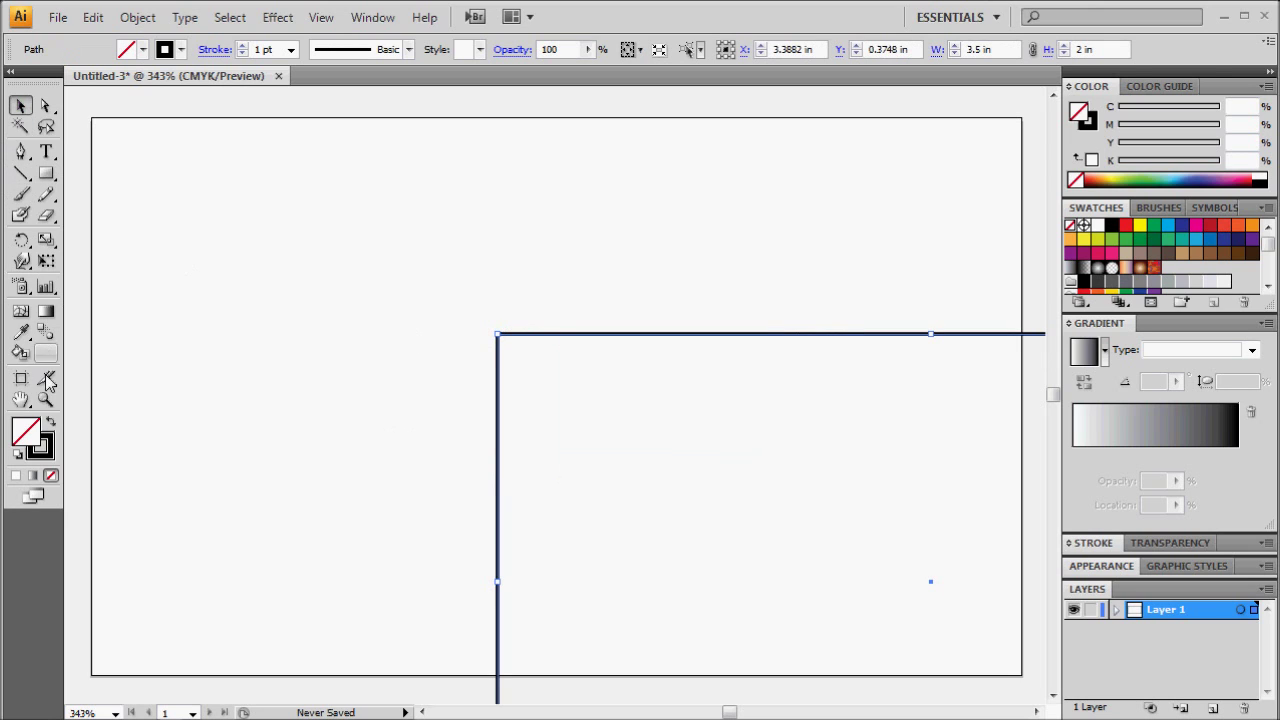
left_click(46, 446)
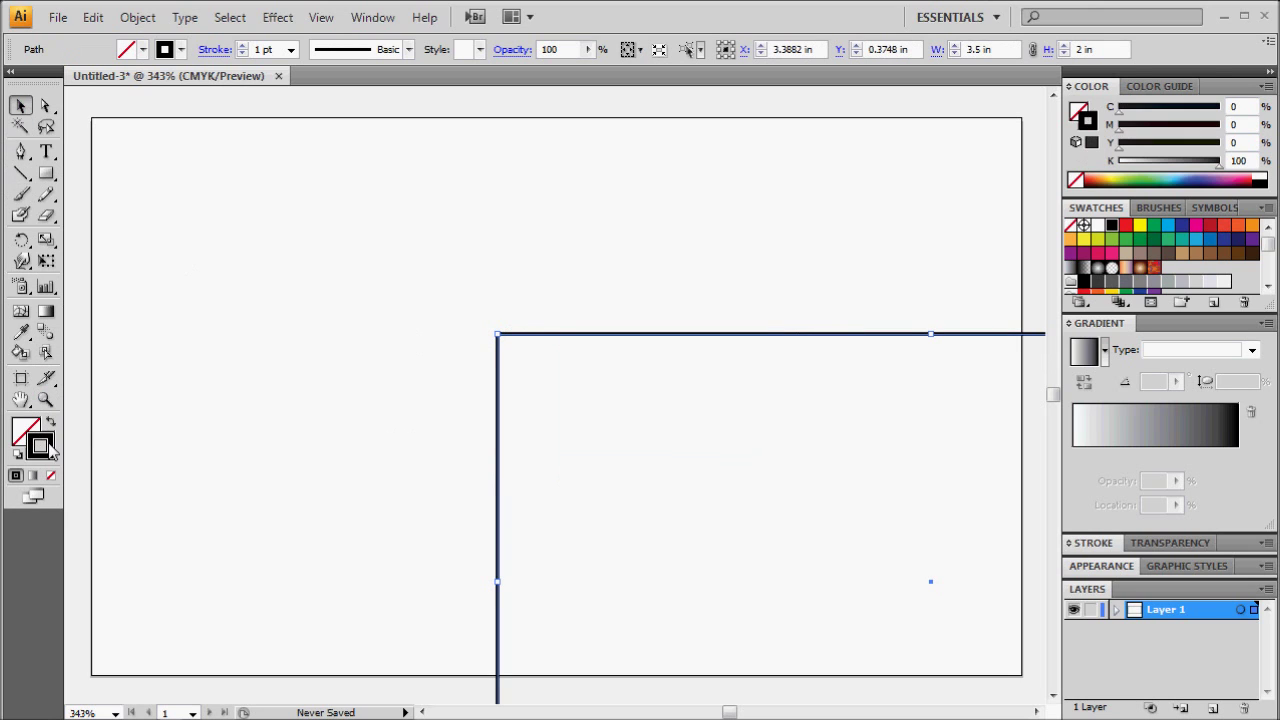
left_click(1126, 225)
left_click_drag(893, 340, 522, 152)
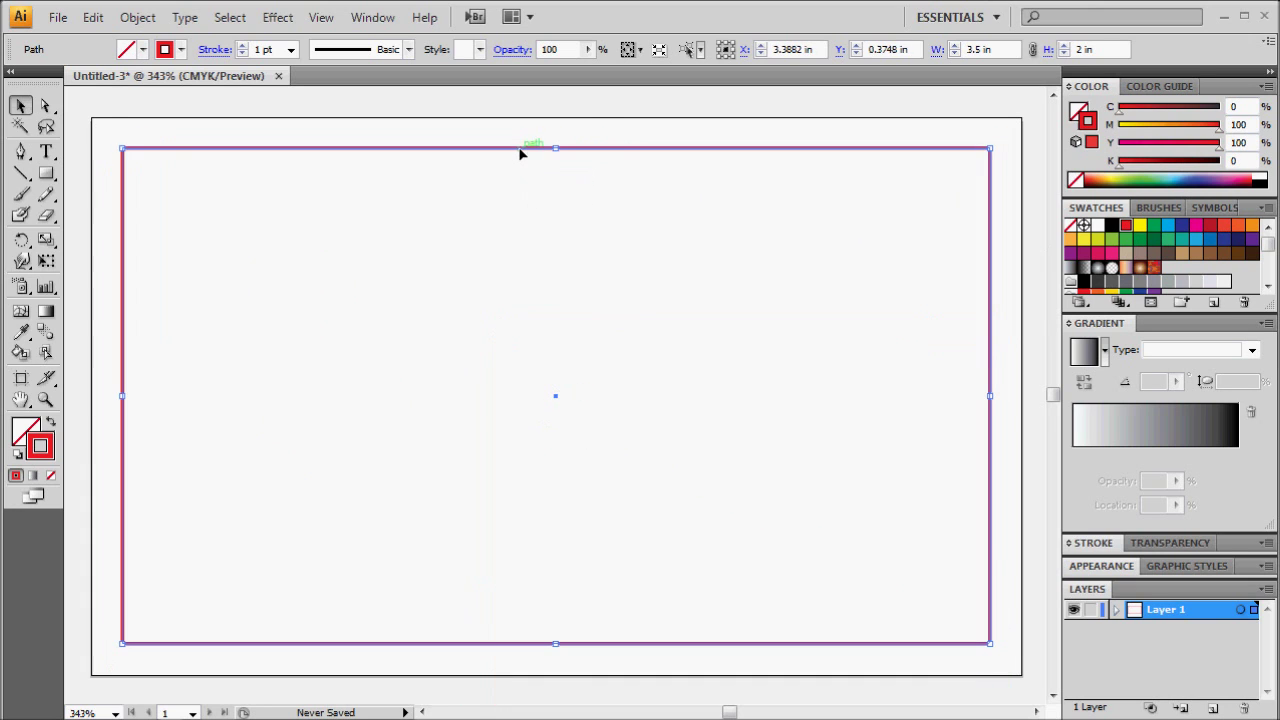
left_click(264, 120)
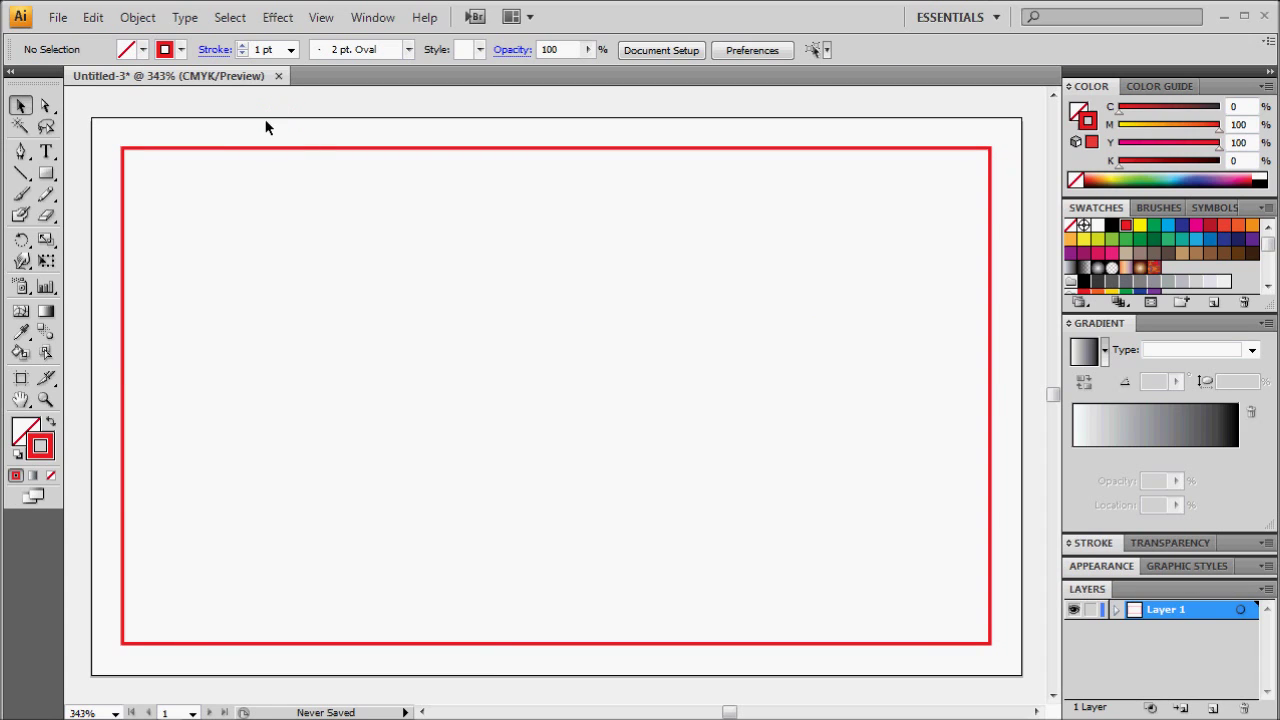
- Draw a second rectangle measuring 3.25 by 1.75 inches
left_click(47, 176)
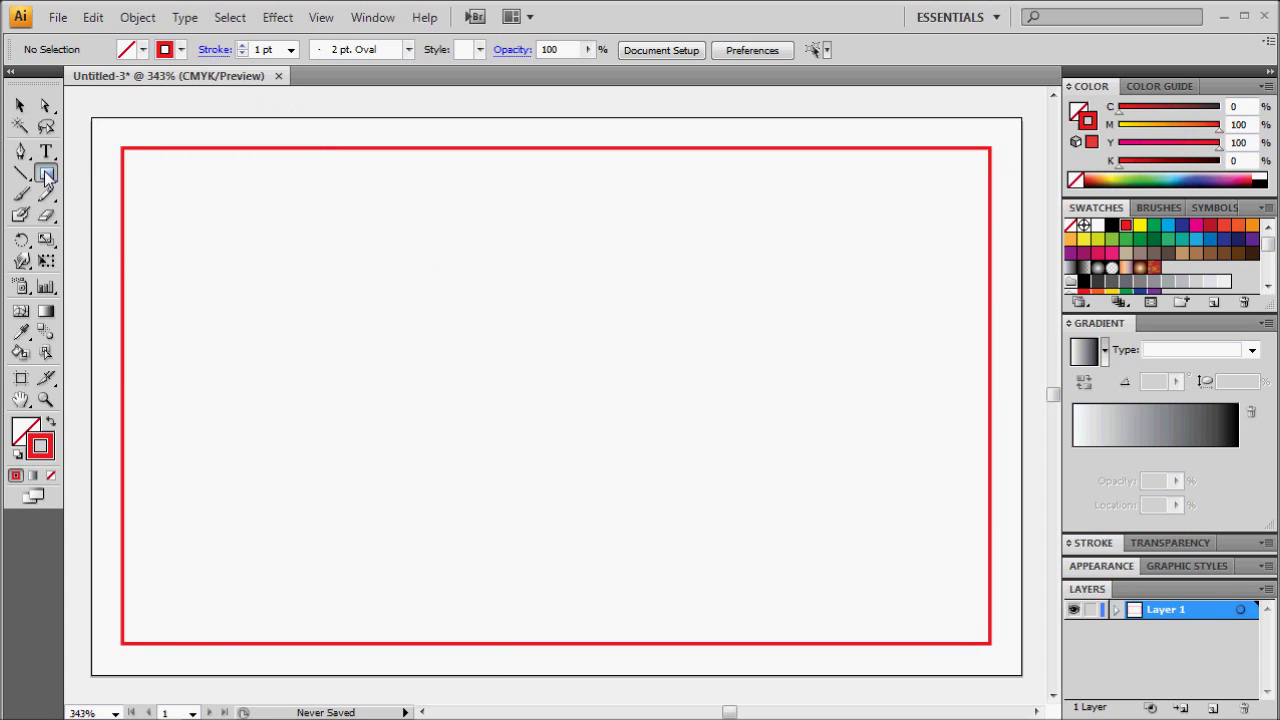
left_click(529, 387)
left_click(603, 379)
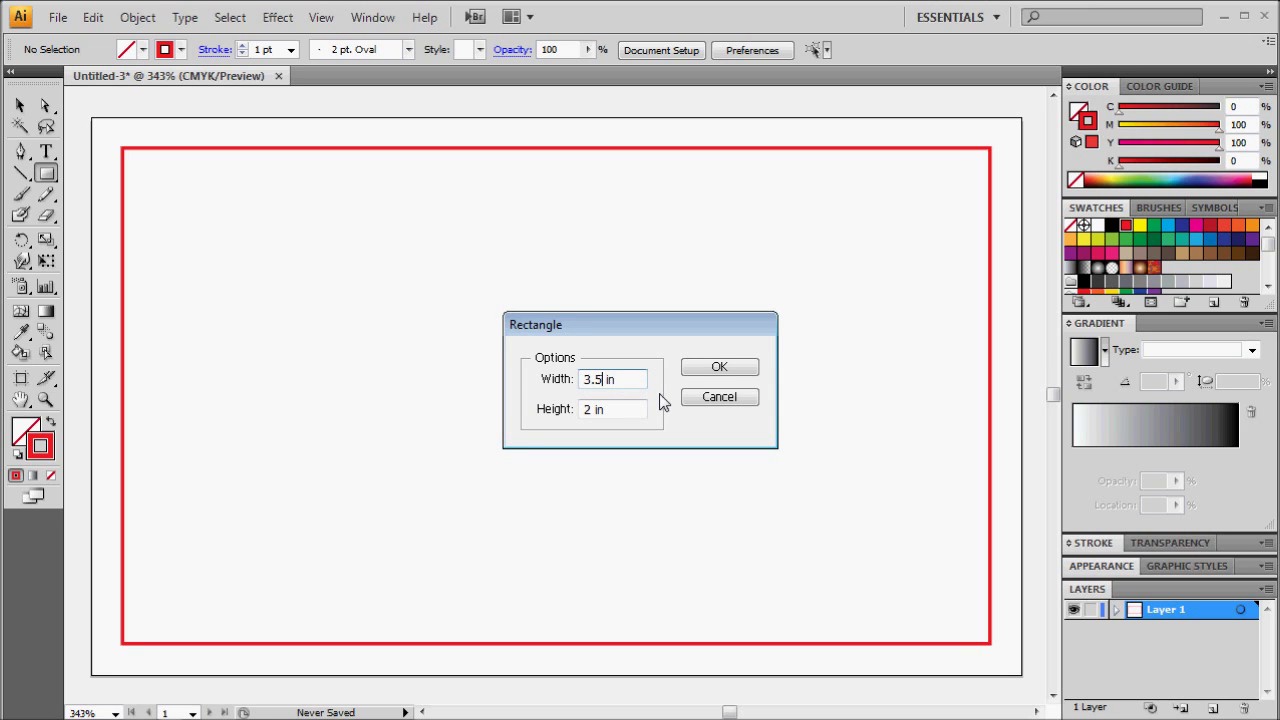
type("25")
double_click(593, 409)
type("1.75")
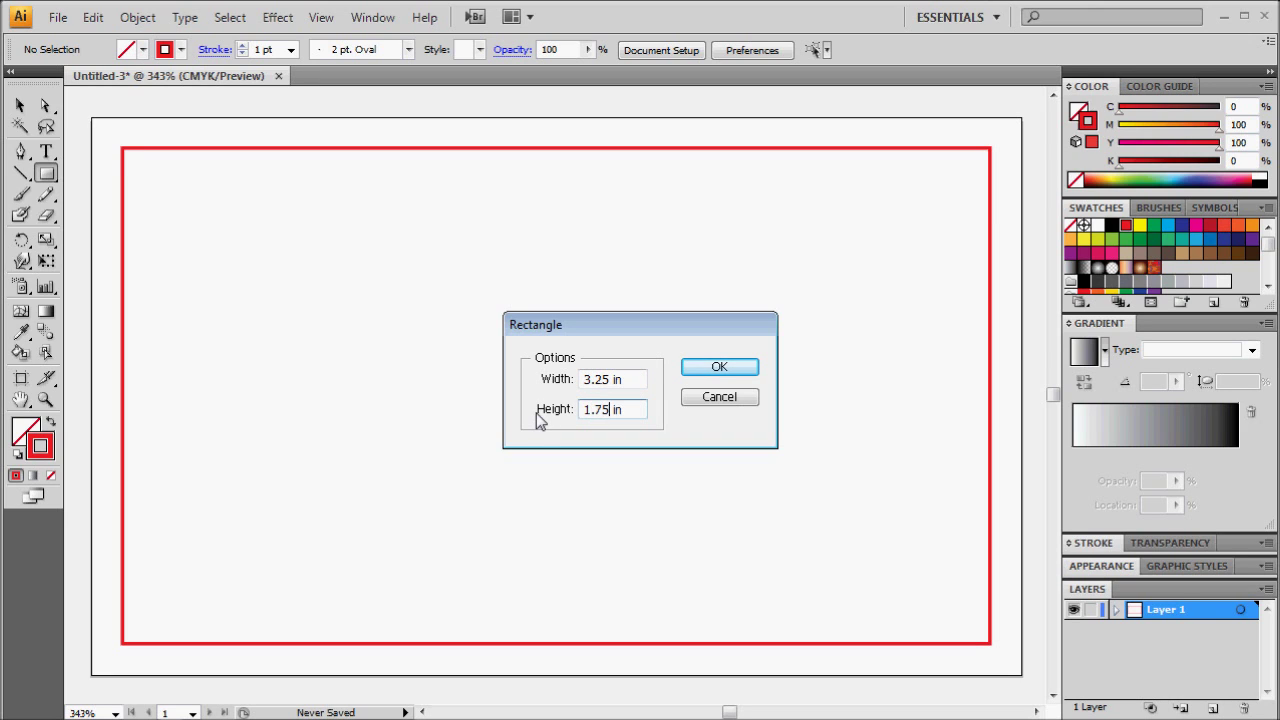
left_click(719, 366)
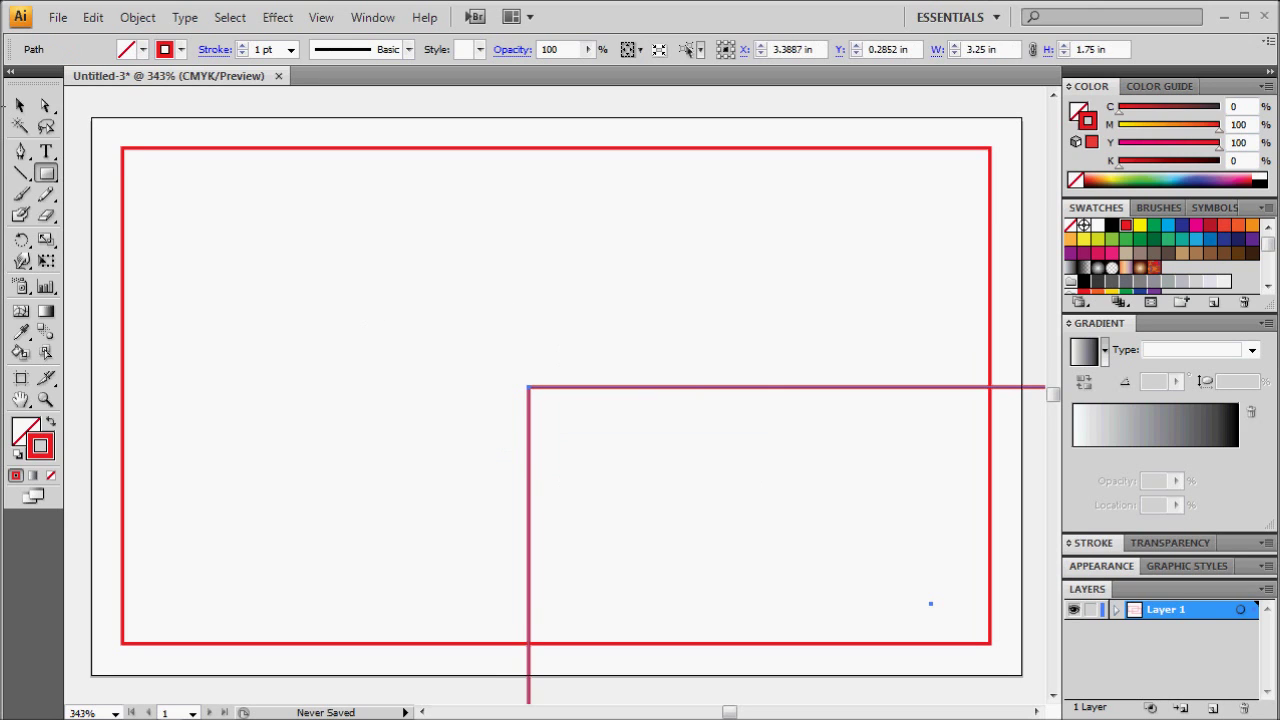
- Give the new rectangle a cyan stroke and centre it inside the red one
left_click(20, 105)
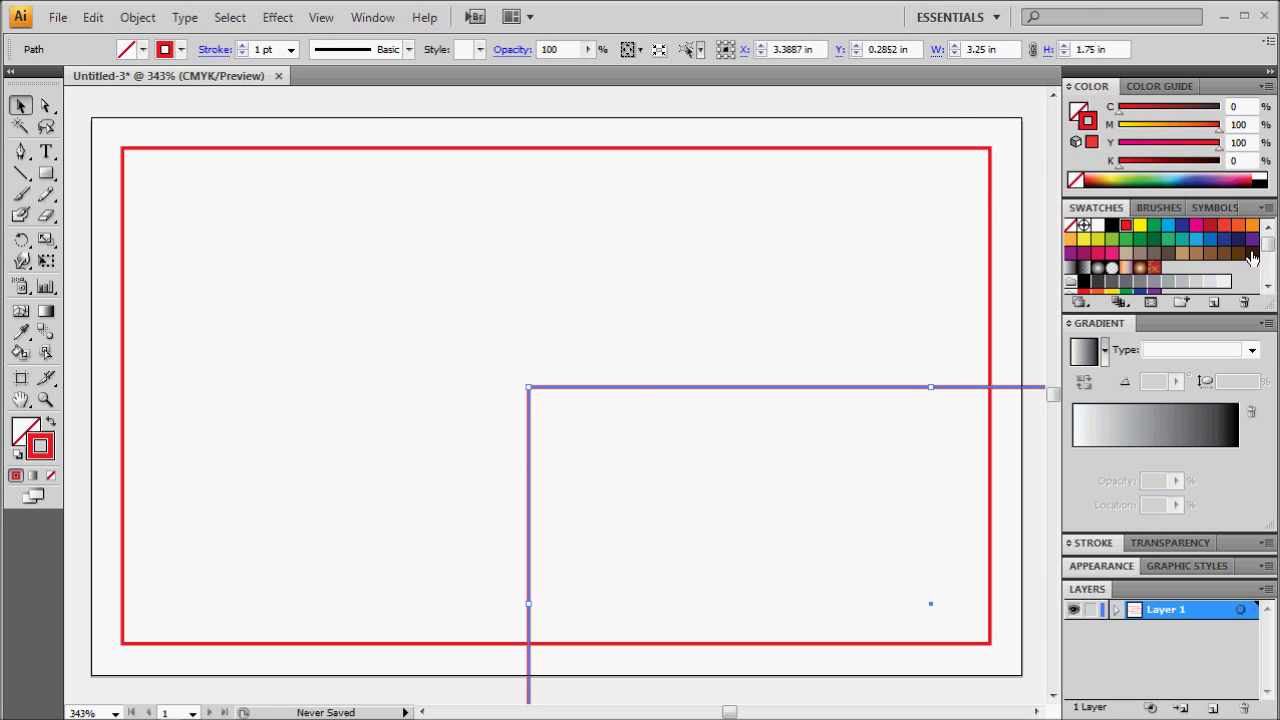
left_click(1168, 225)
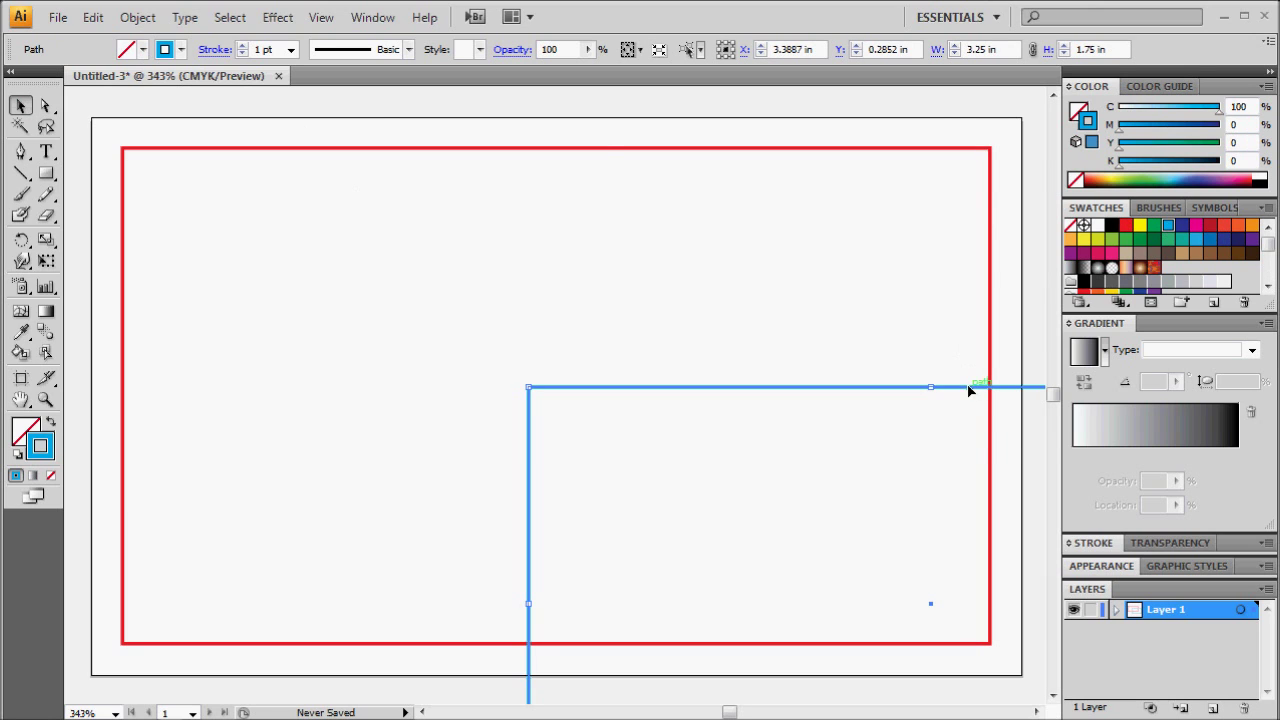
left_click_drag(968, 391, 592, 186)
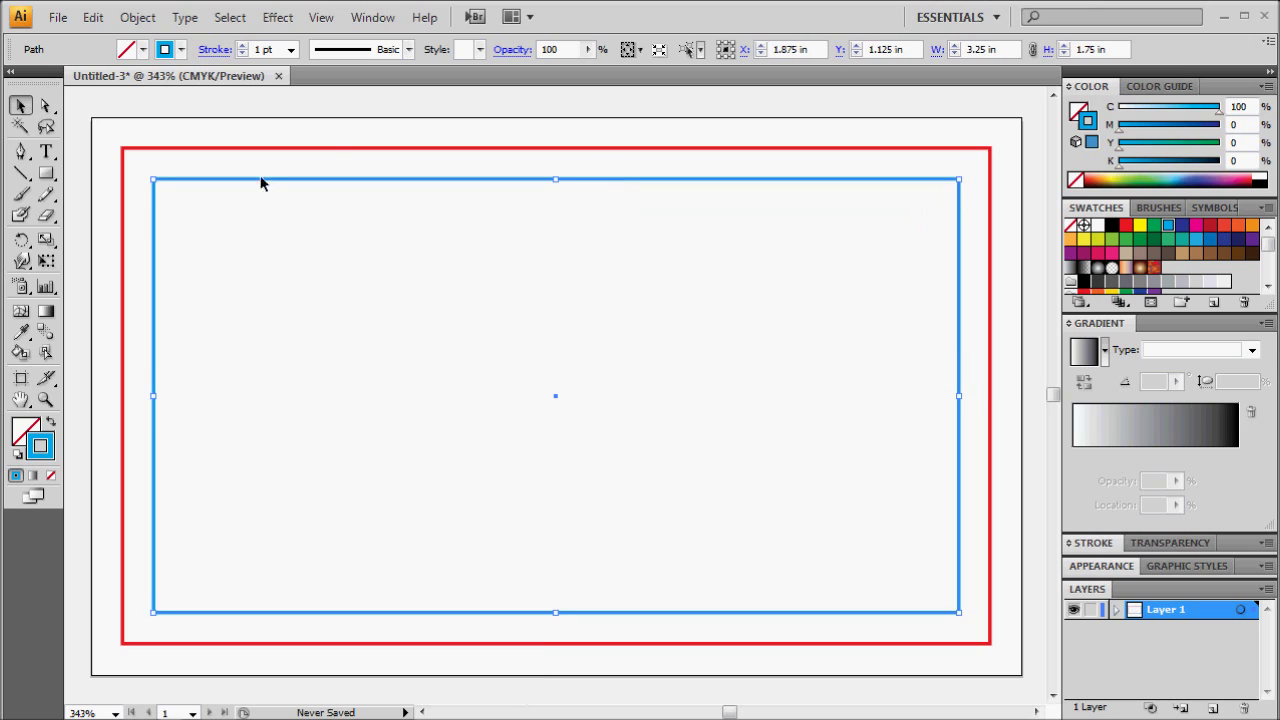
left_click(371, 93)
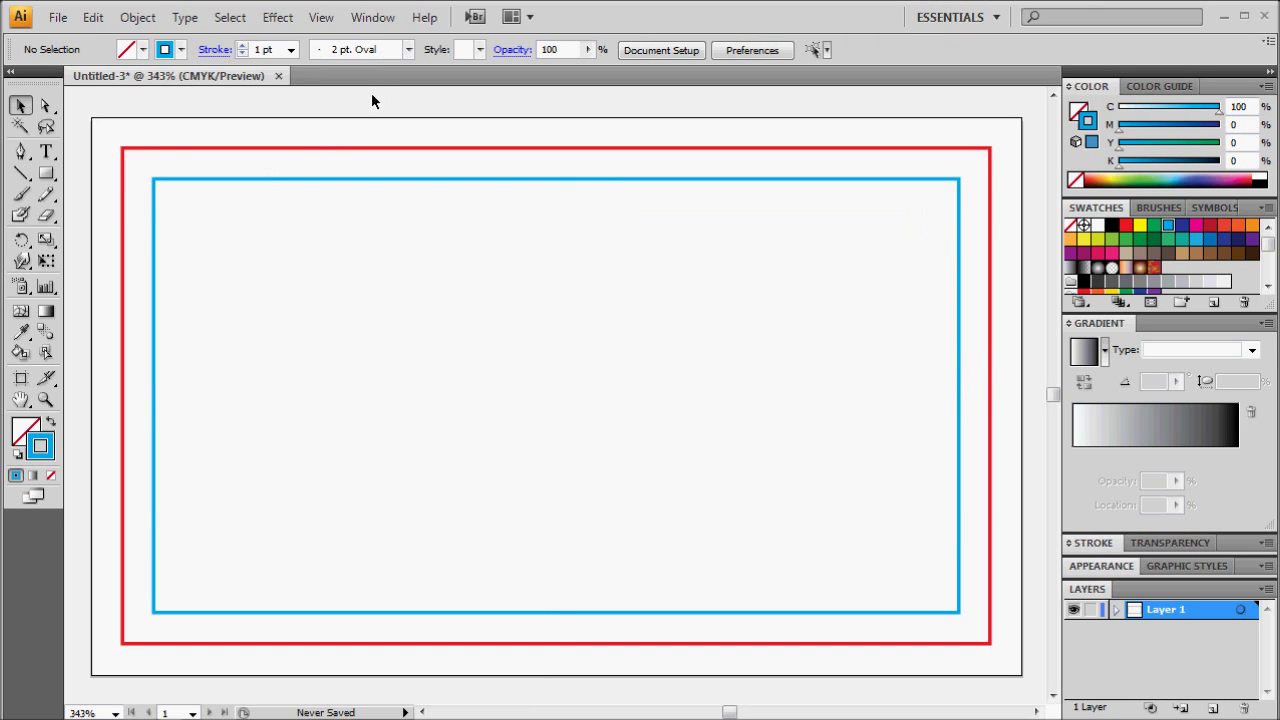
- Rename Layer 1 to 'bleed'
double_click(1163, 612)
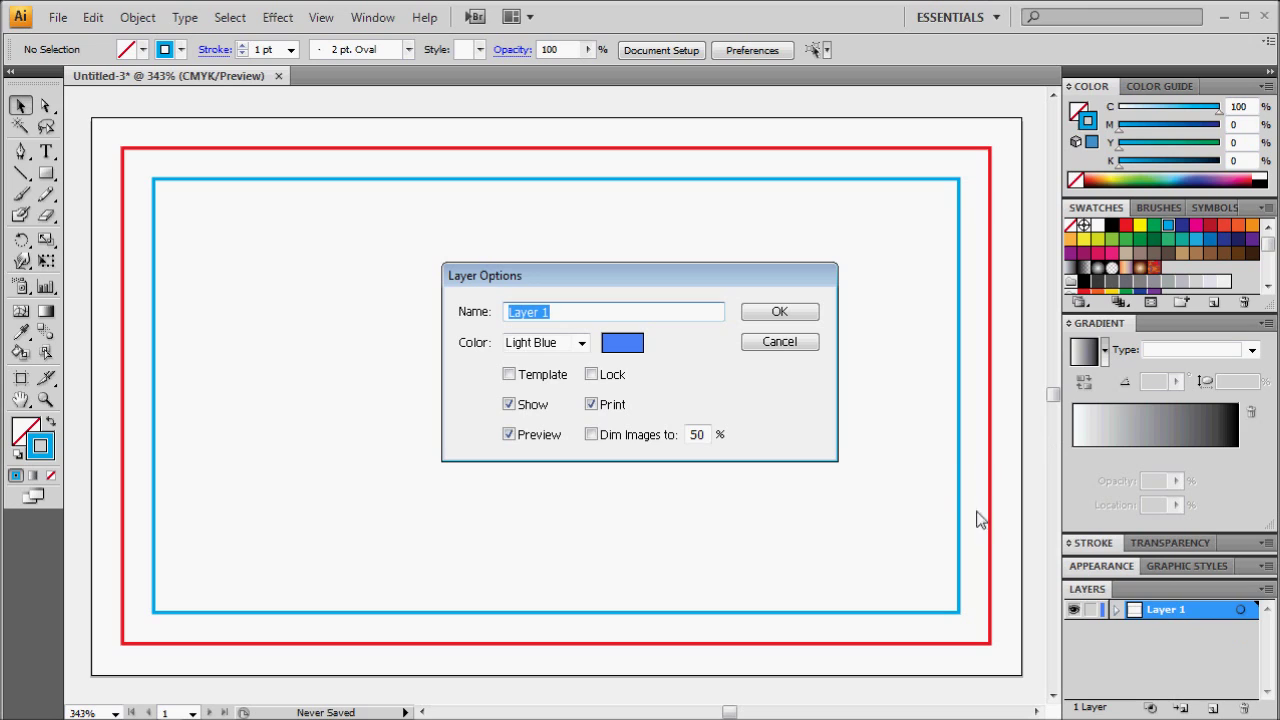
type("bleed")
left_click(780, 313)
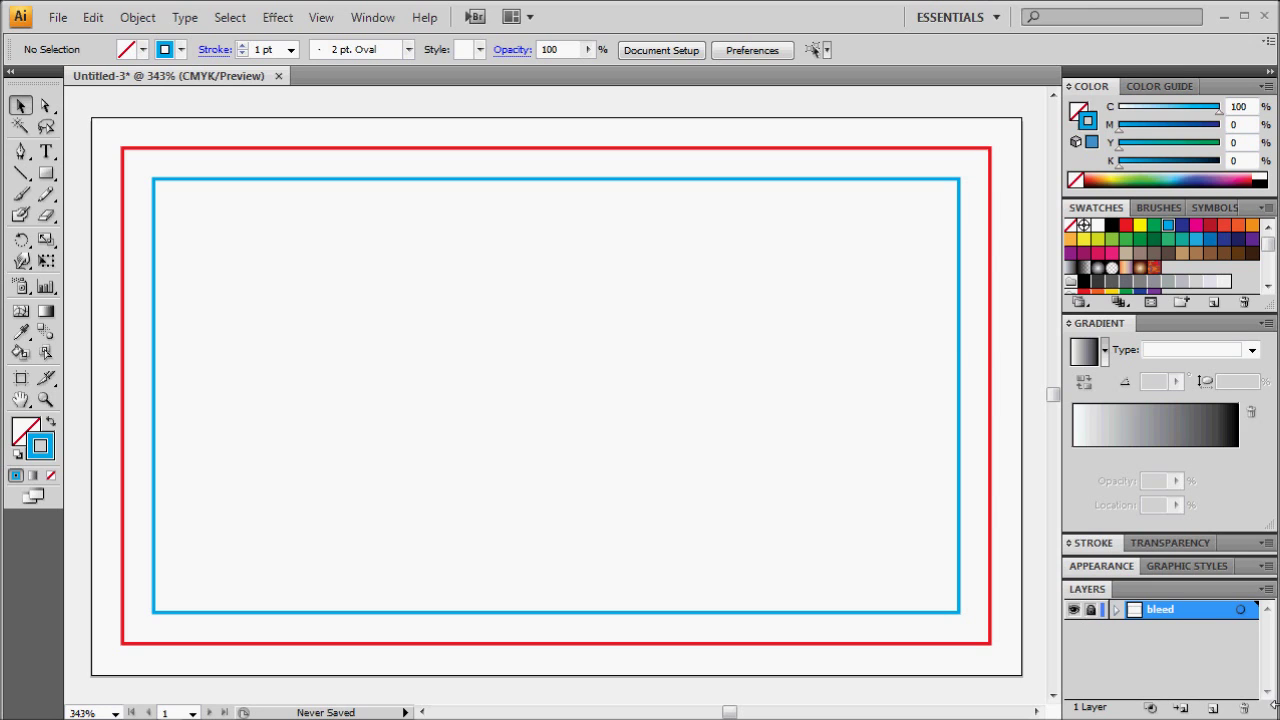
- Add a new layer below 'bleed' and name it 'artwork'
left_click(1213, 707)
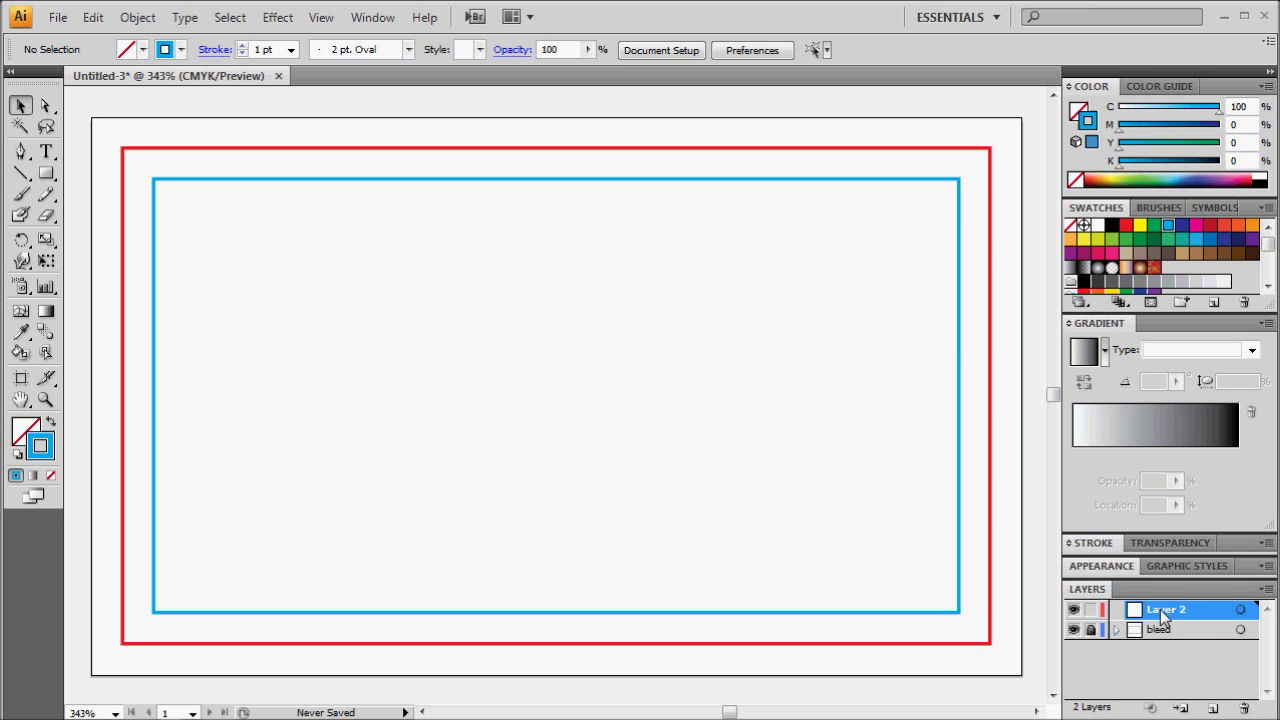
mouse_move(1156, 618)
left_mouse_down()
mouse_move(1153, 657)
mouse_move(1160, 640)
left_mouse_up()
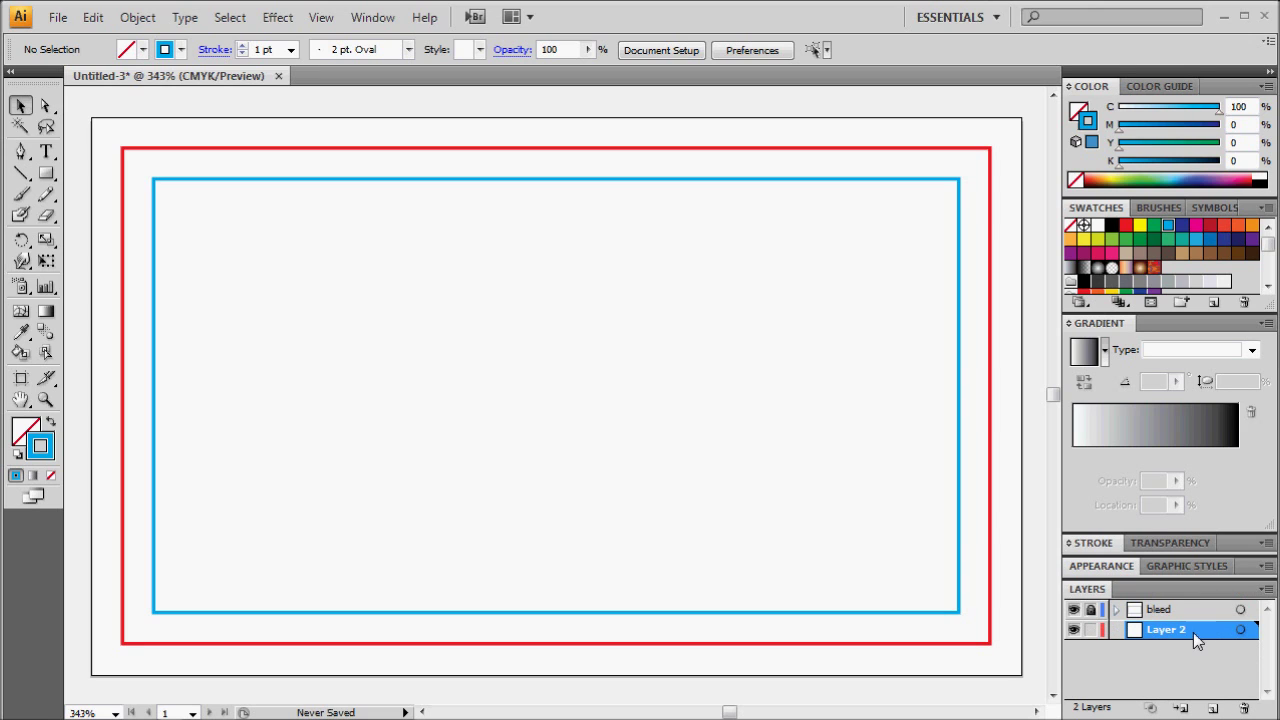
double_click(1195, 637)
type("artwork")
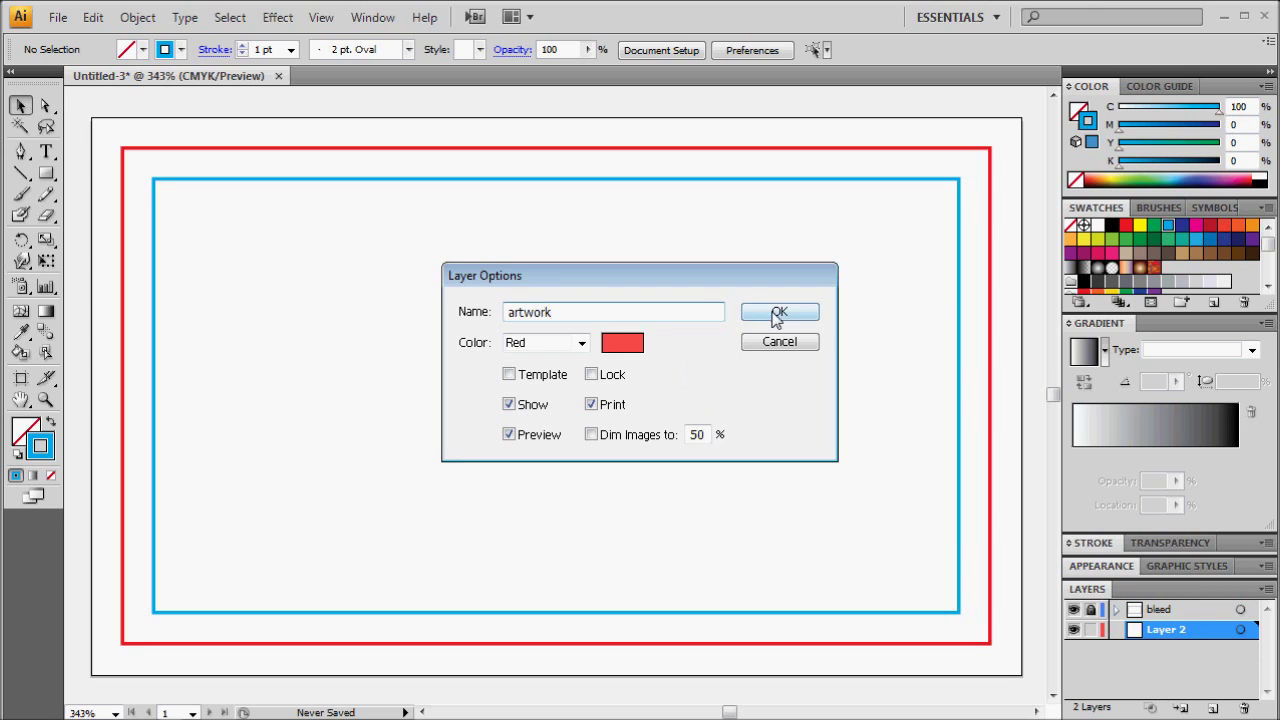
left_click(776, 316)
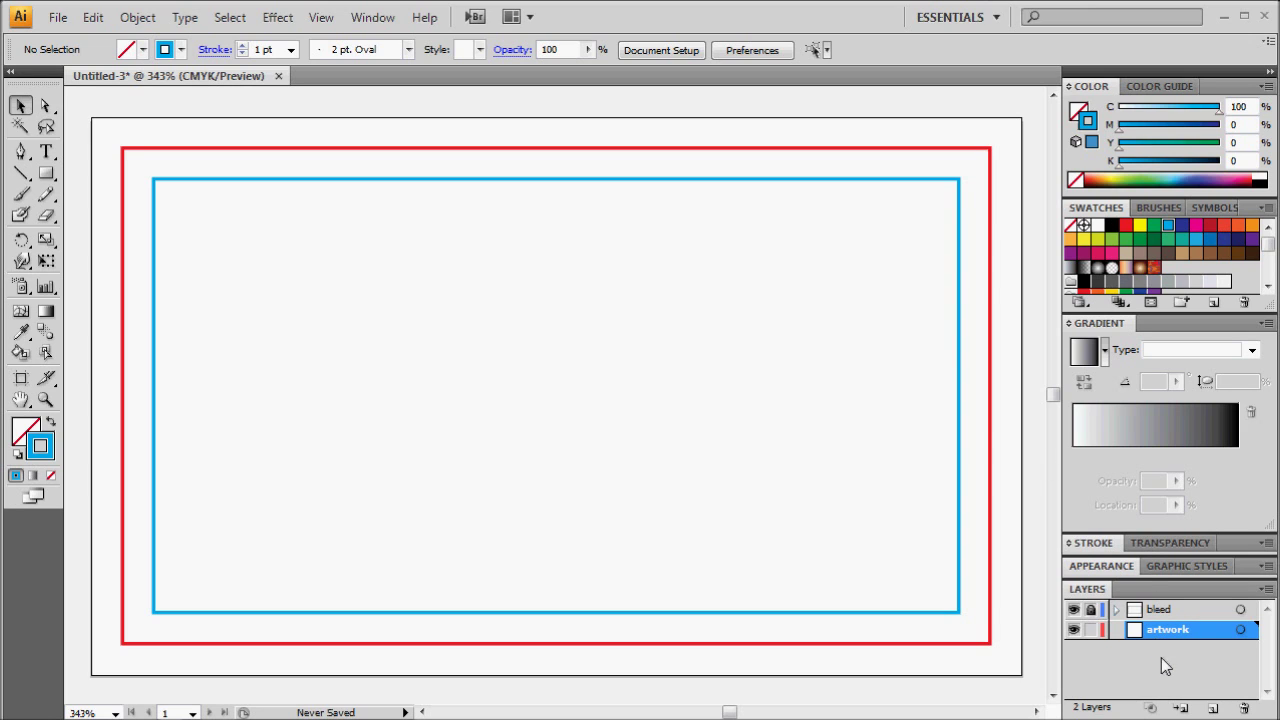
- Draw a green, strokeless banner rectangle across the top of the card
left_click(46, 173)
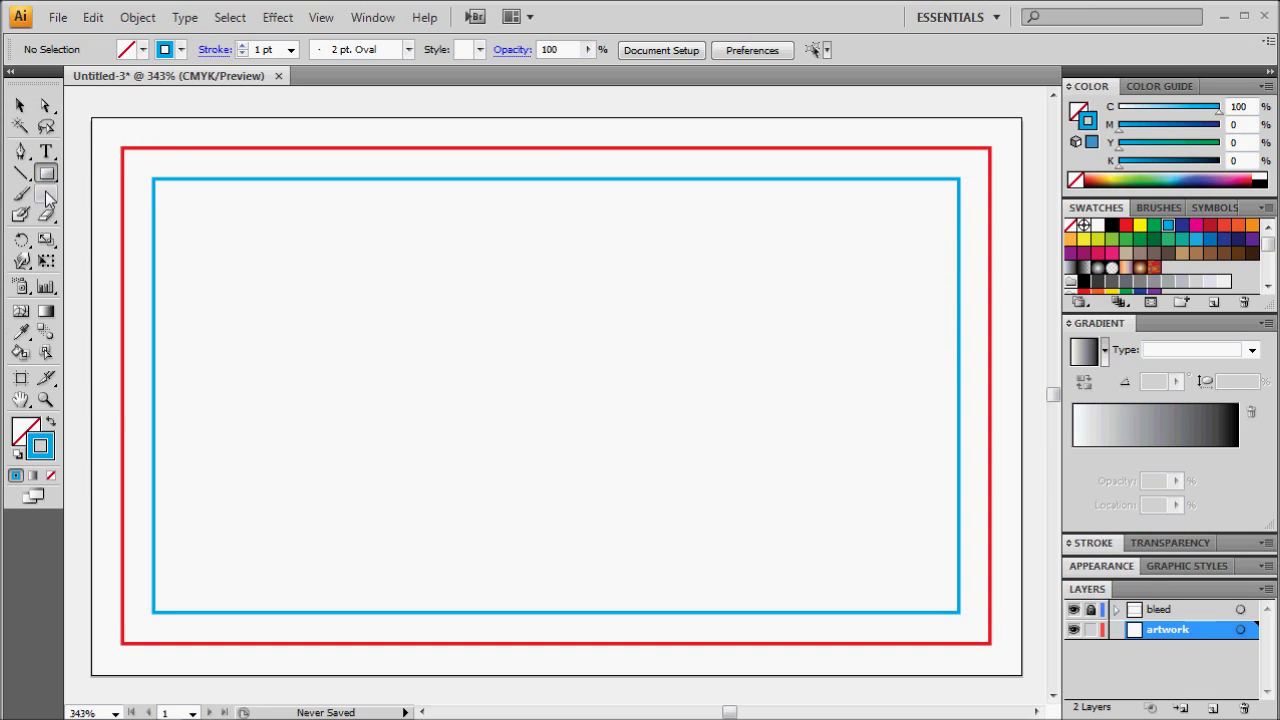
left_click(51, 475)
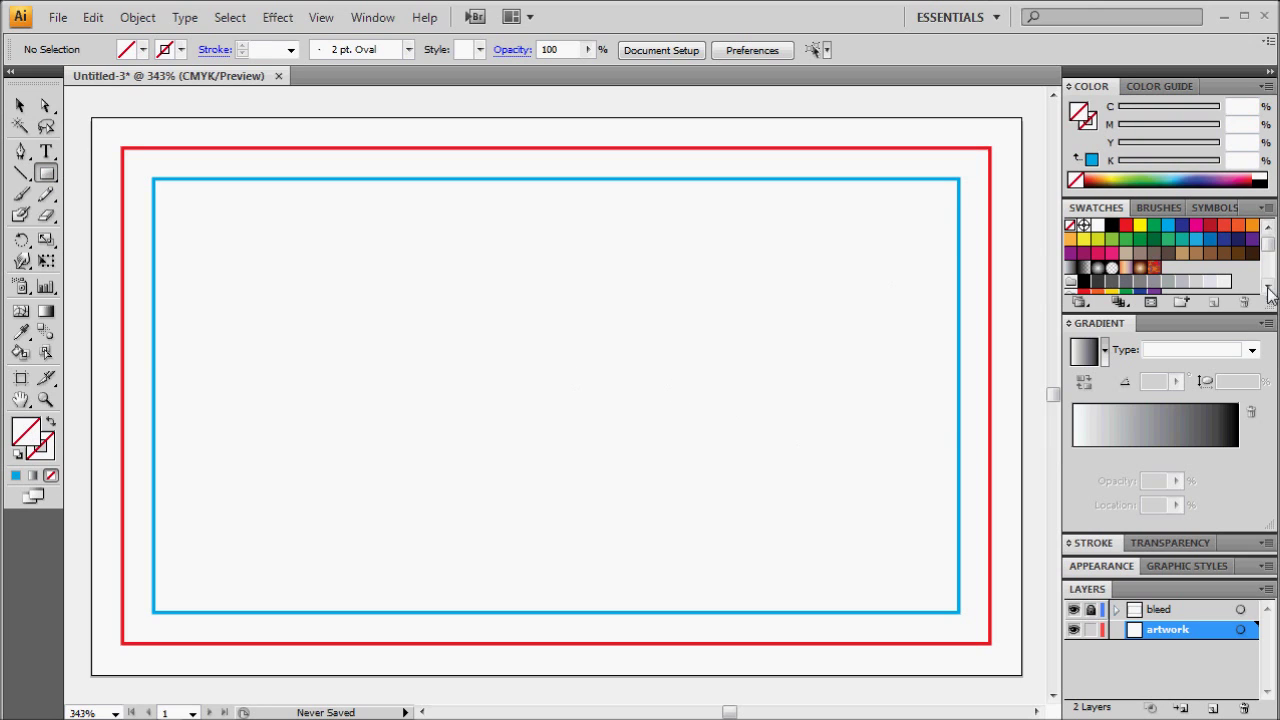
left_click(1127, 240)
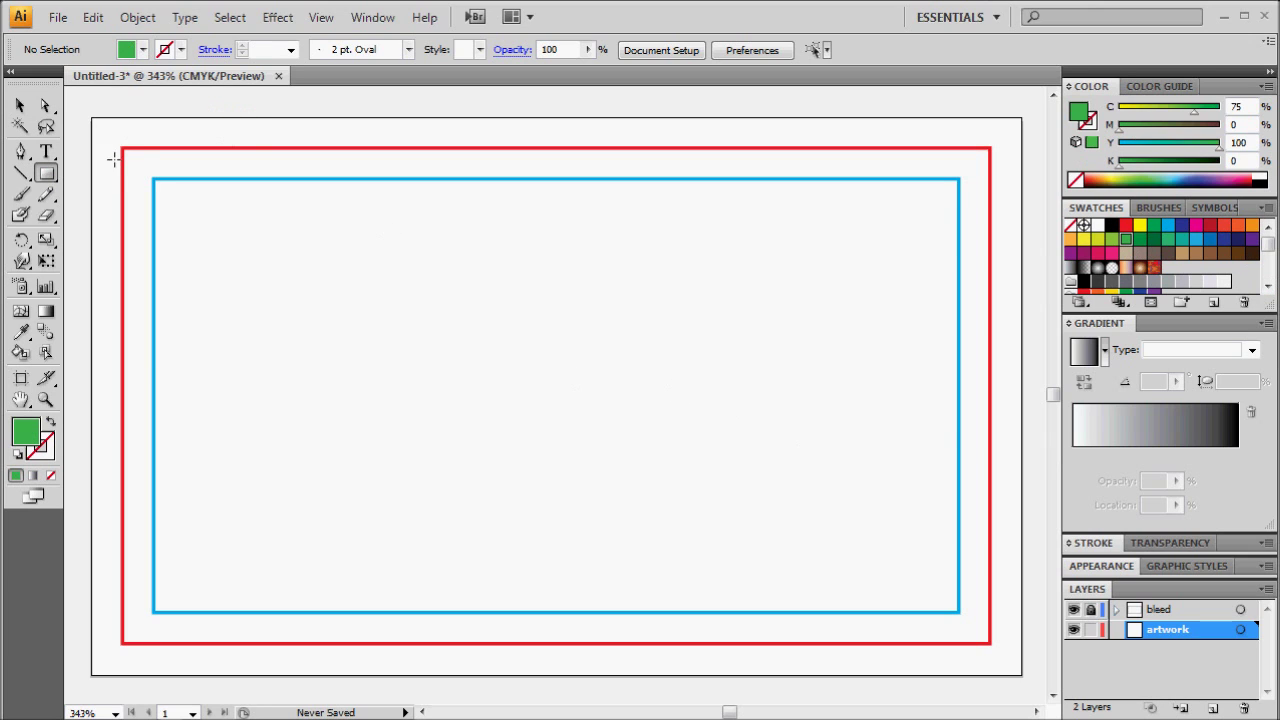
left_click_drag(121, 147, 990, 346)
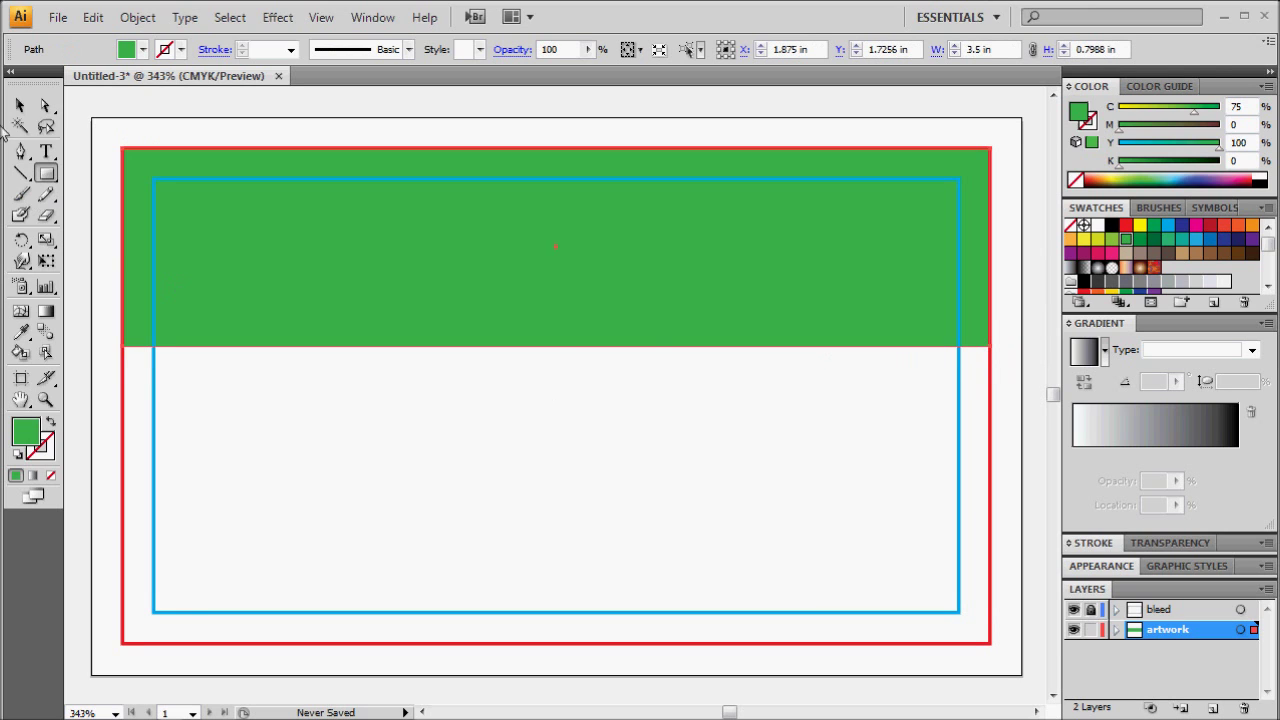
left_click(20, 105)
left_click(178, 95)
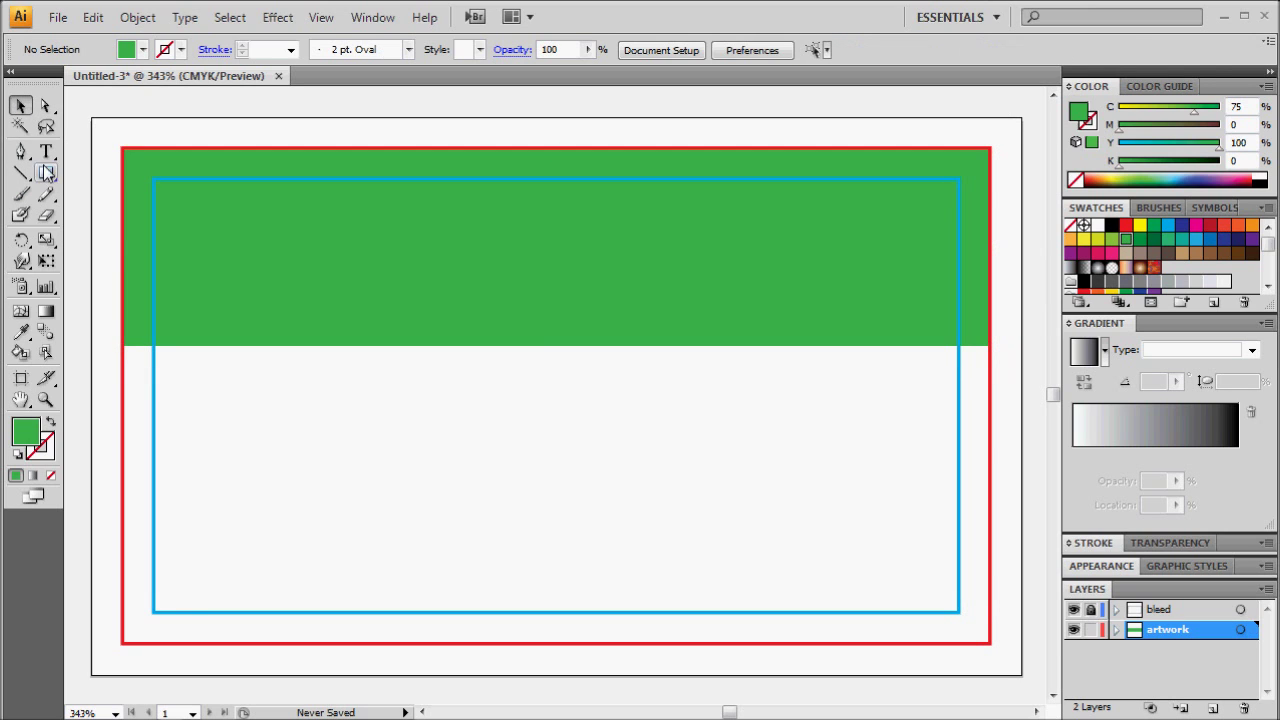
- Add white bold 'Business Name' text, enlarged to fill the banner
left_click(46, 151)
left_click(263, 251)
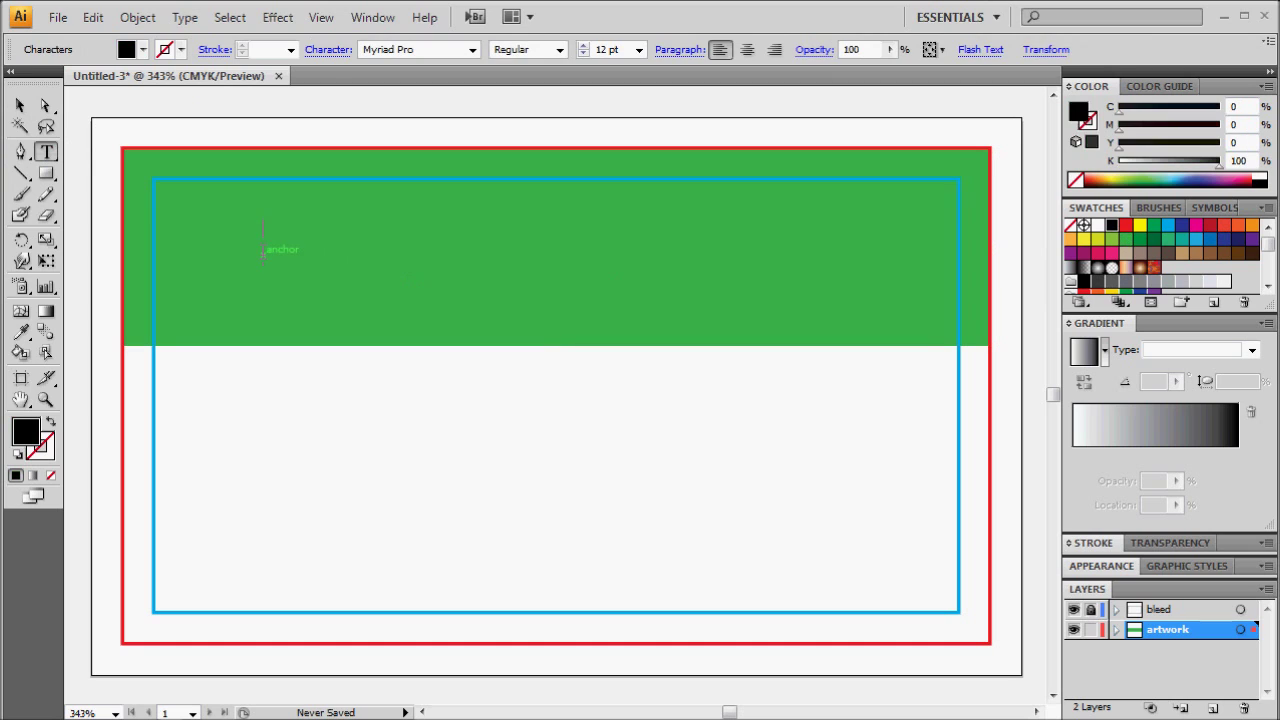
type("Business Name")
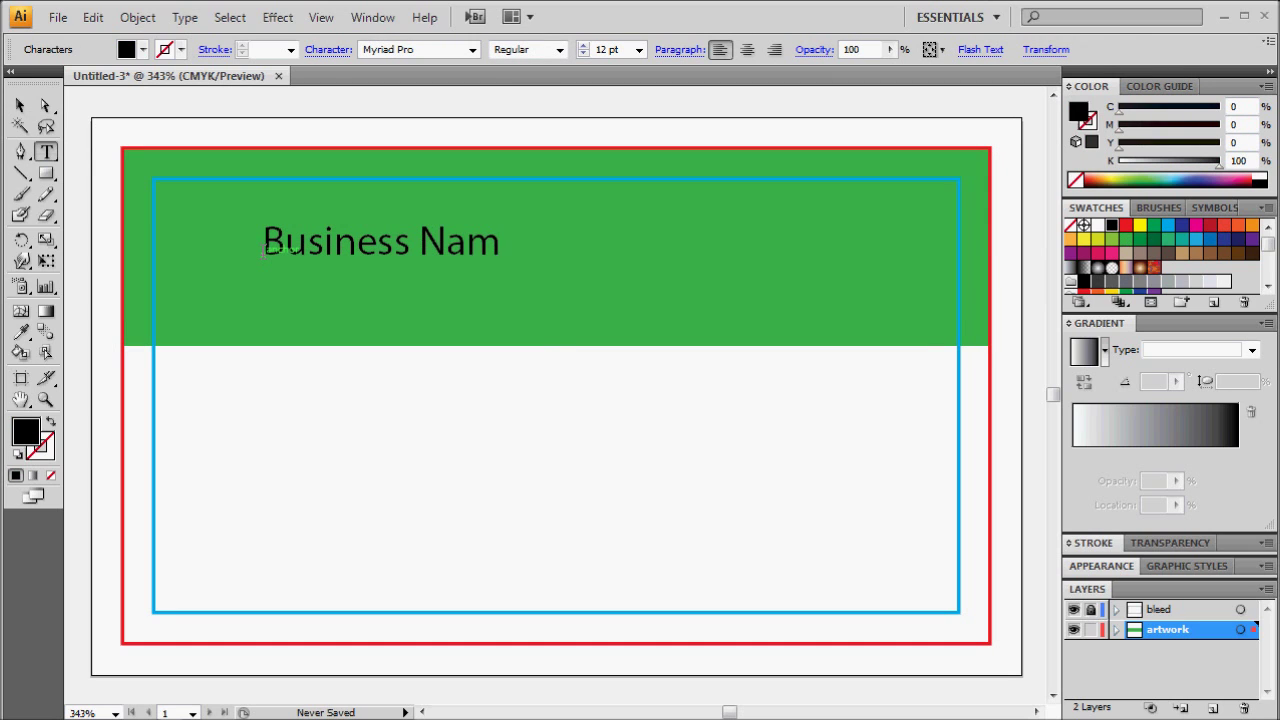
left_click(20, 105)
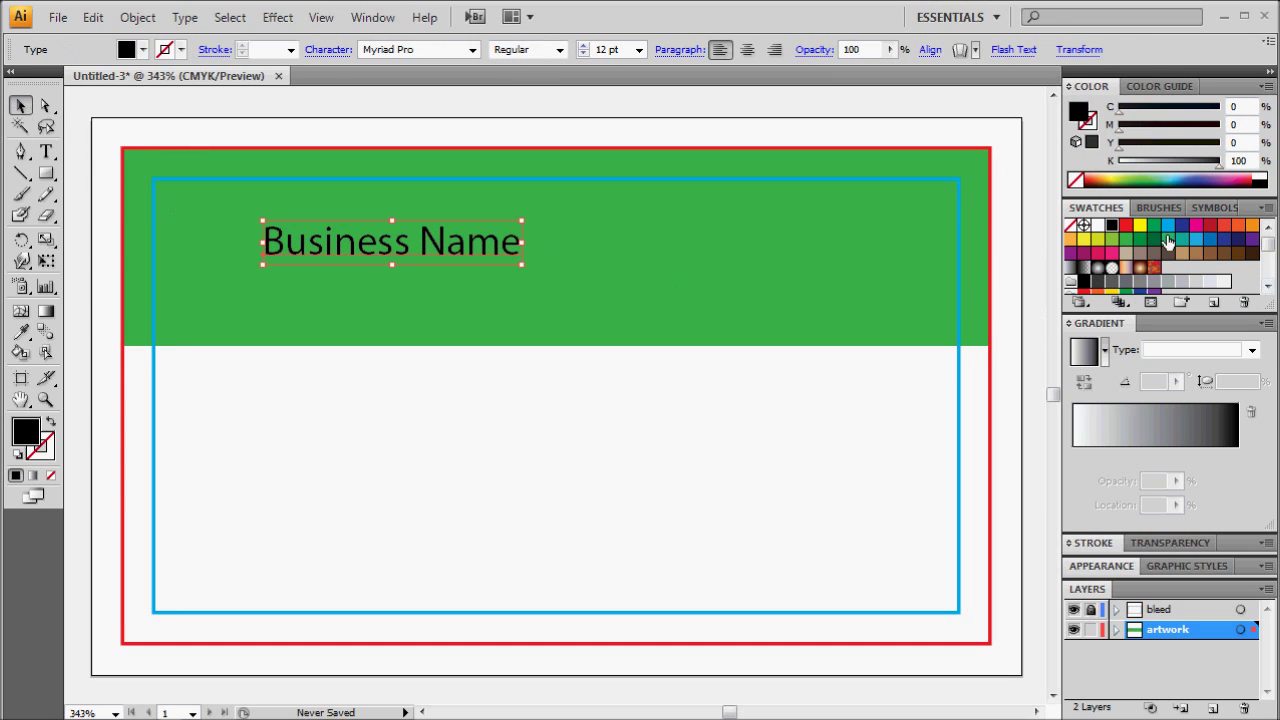
left_click(1261, 174)
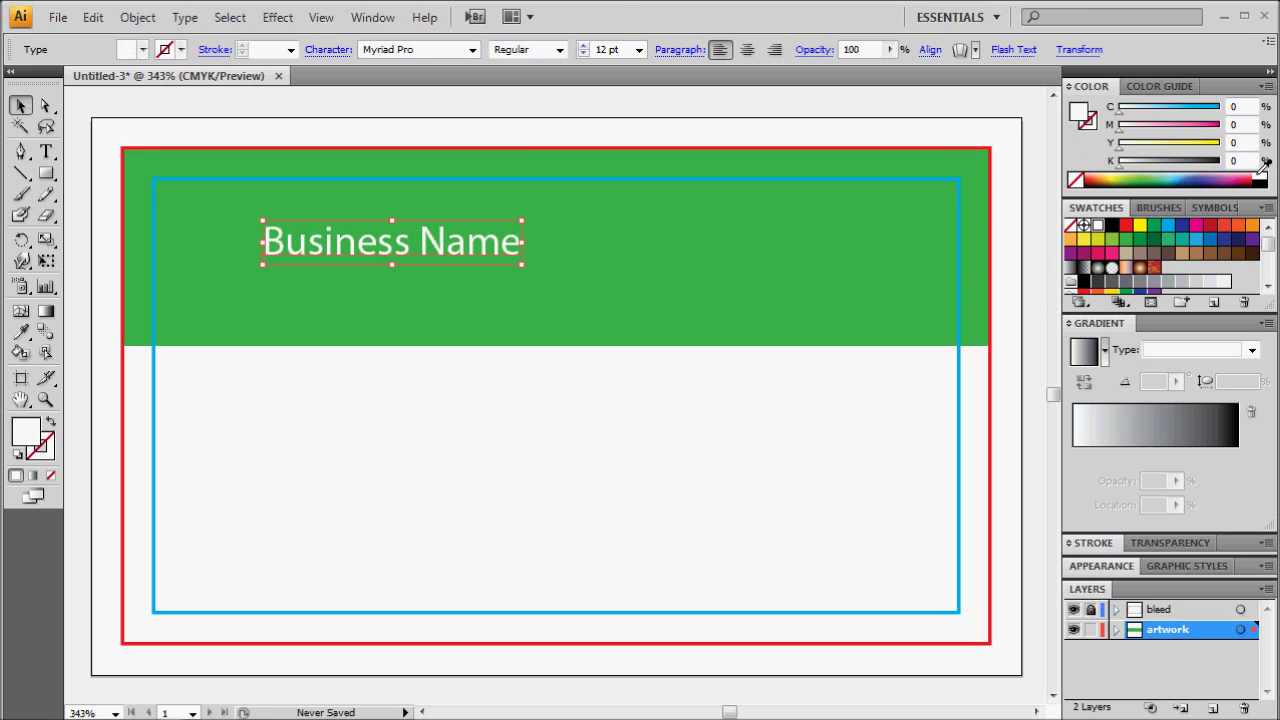
left_click(560, 50)
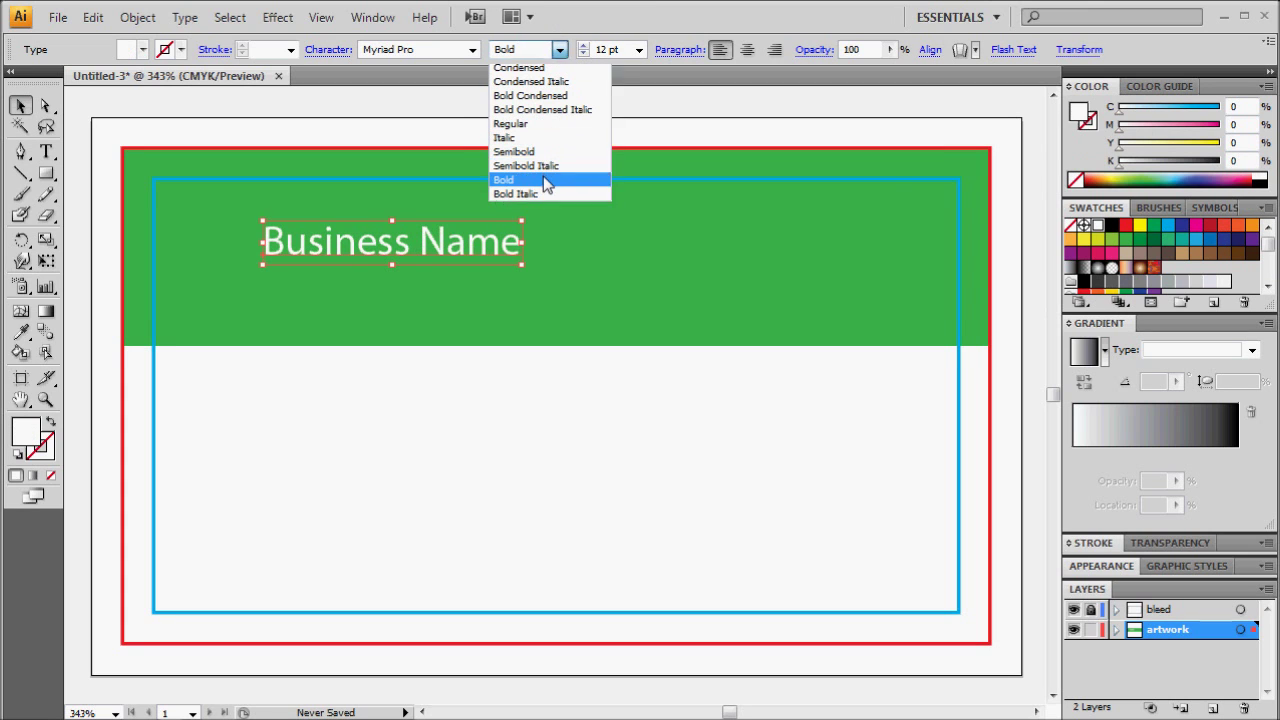
left_click(503, 179)
left_click_drag(539, 267, 893, 325)
left_click_drag(840, 284, 818, 262)
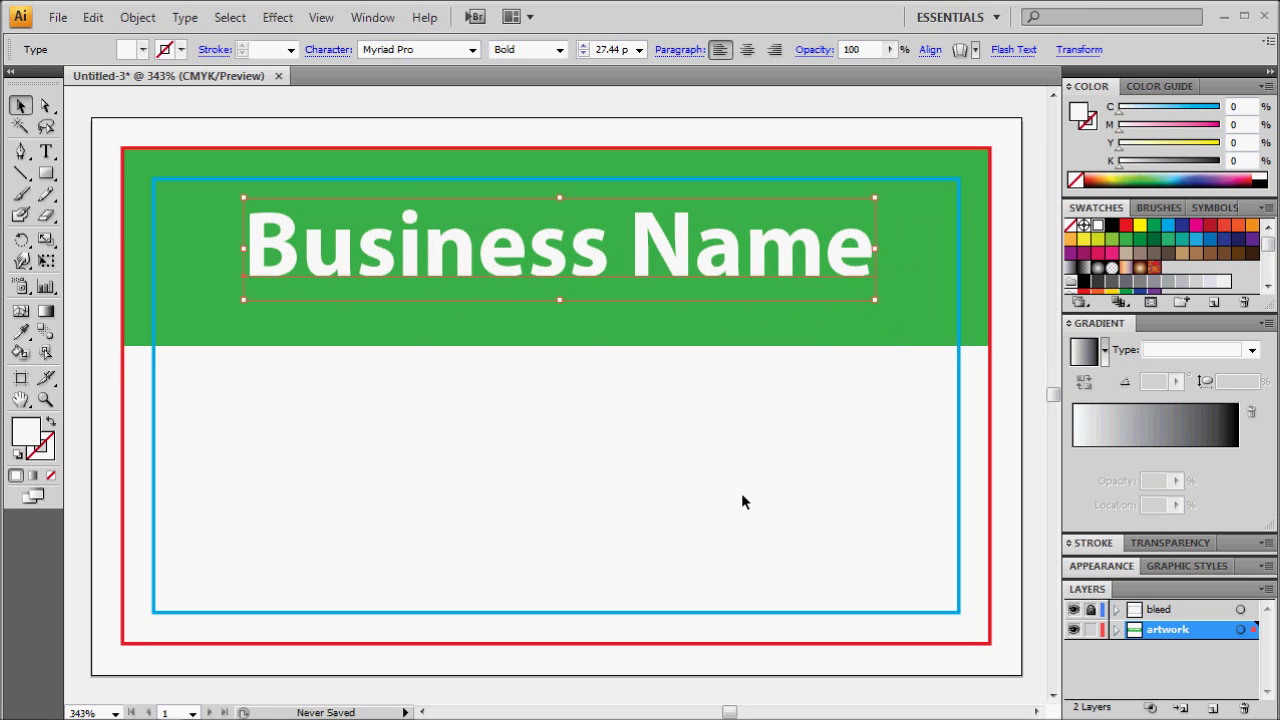
left_click(742, 498)
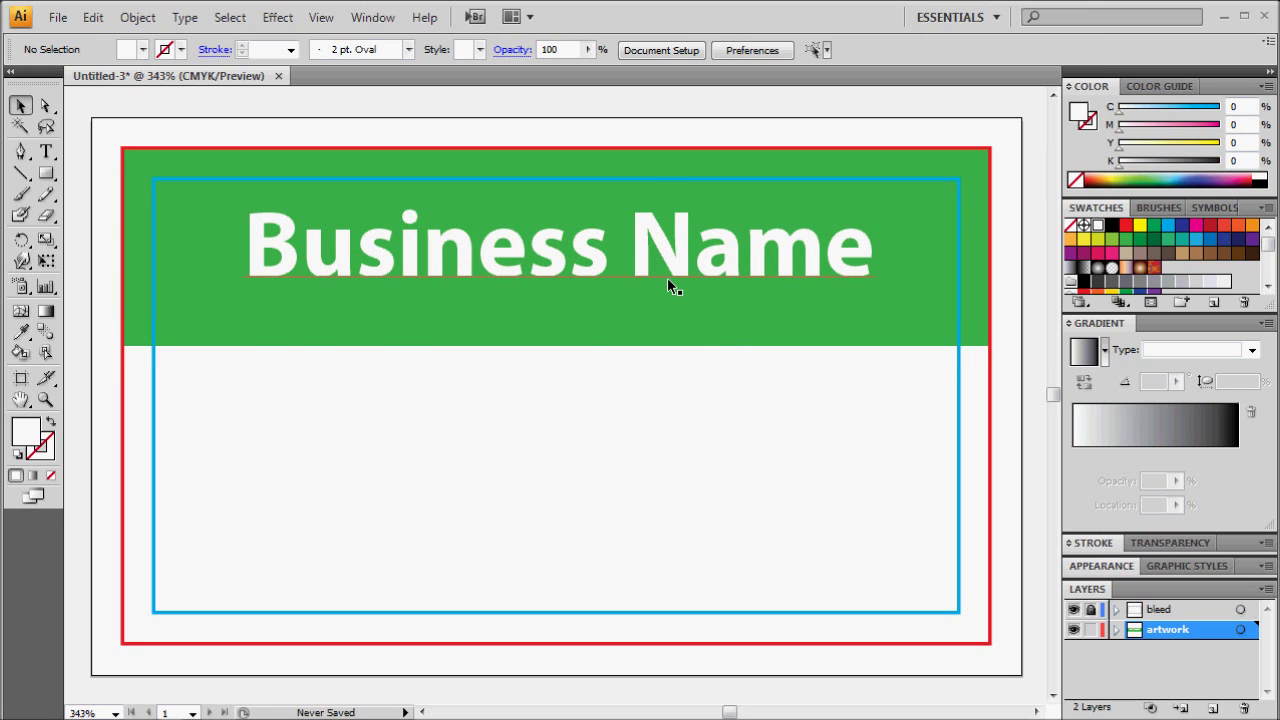
- Stretch the green banner out to the artboard's top-left corner and right edge
left_click(184, 331)
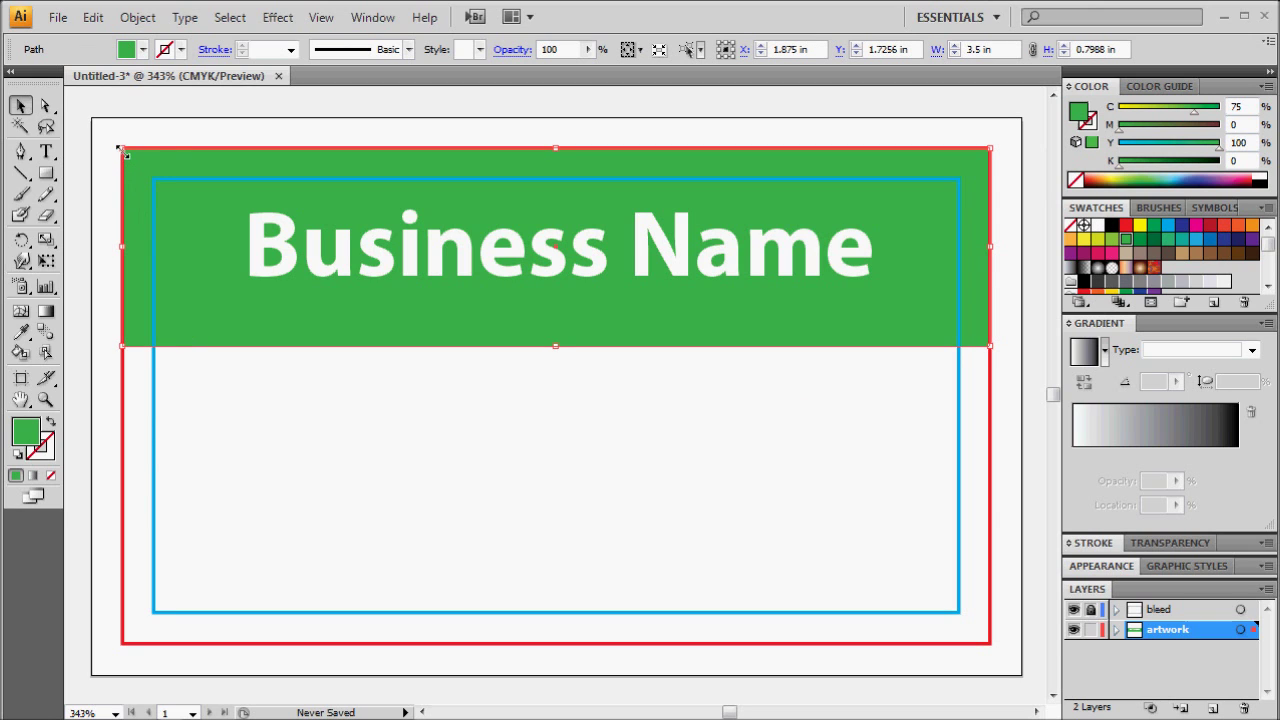
left_click_drag(120, 148, 90, 115)
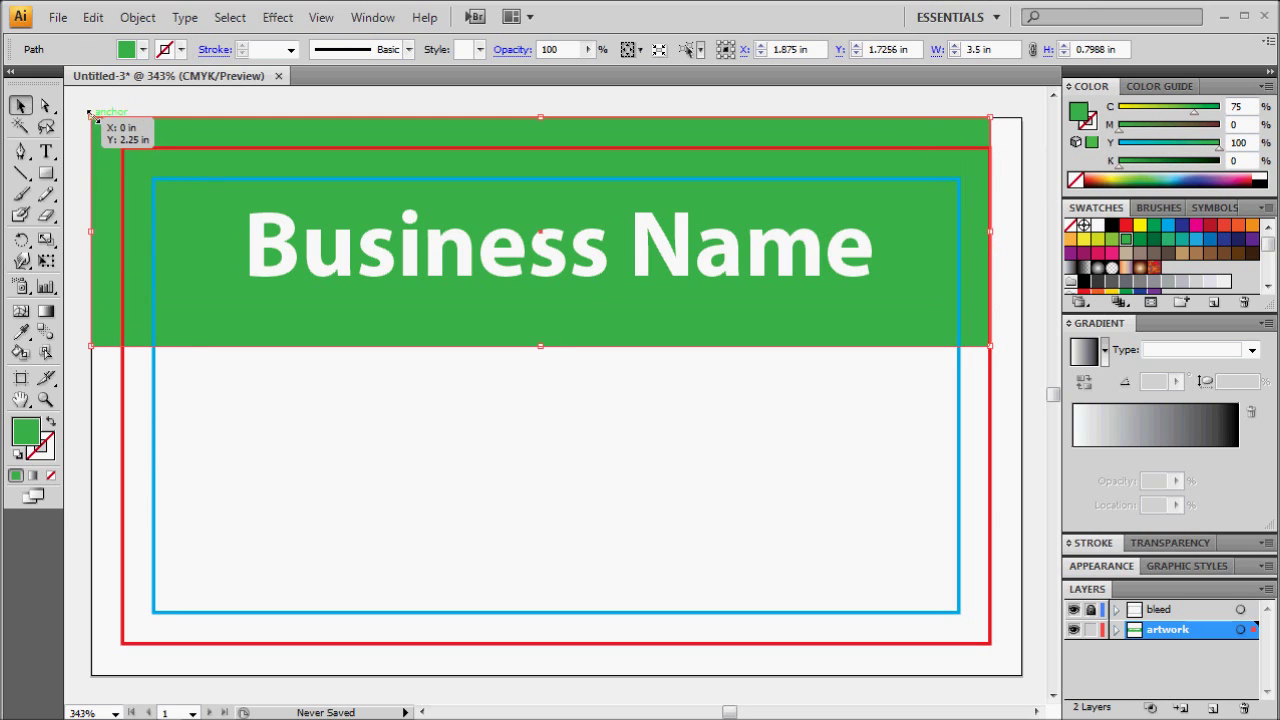
left_click_drag(990, 118, 1020, 118)
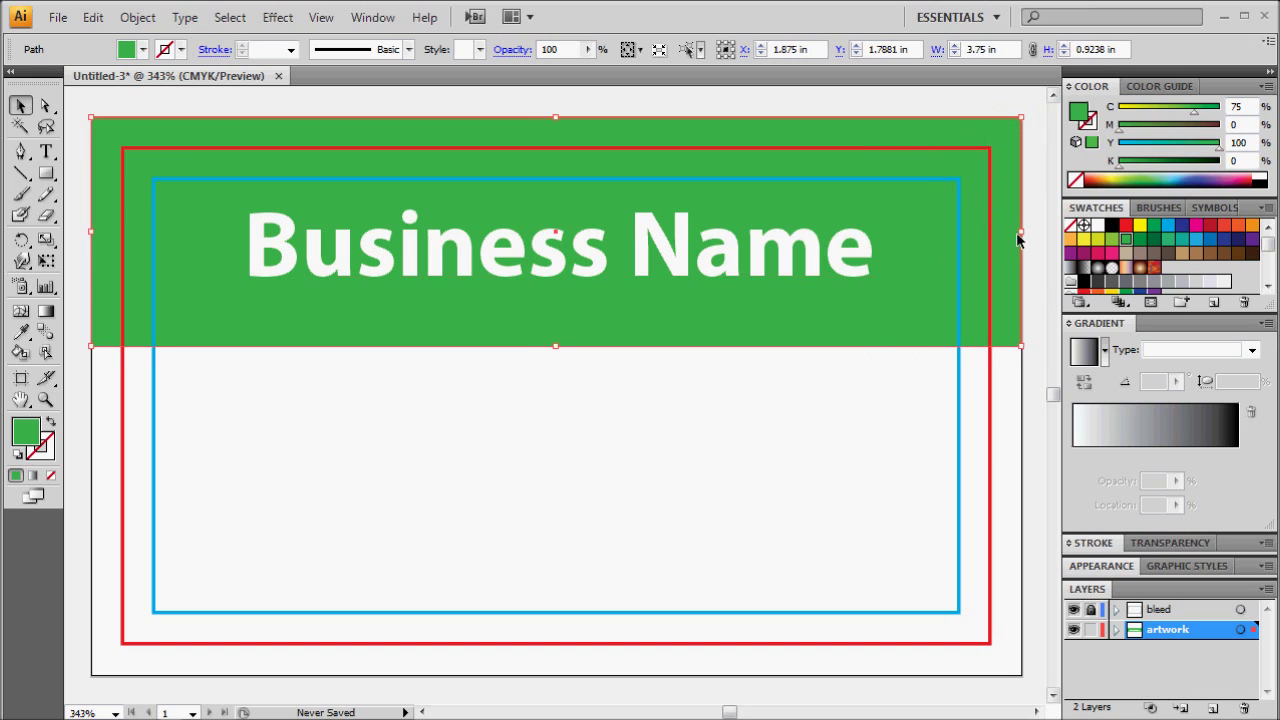
left_click(537, 443)
- Add 'First and Last Name' text in green at 10 pt in the white area
left_click(46, 151)
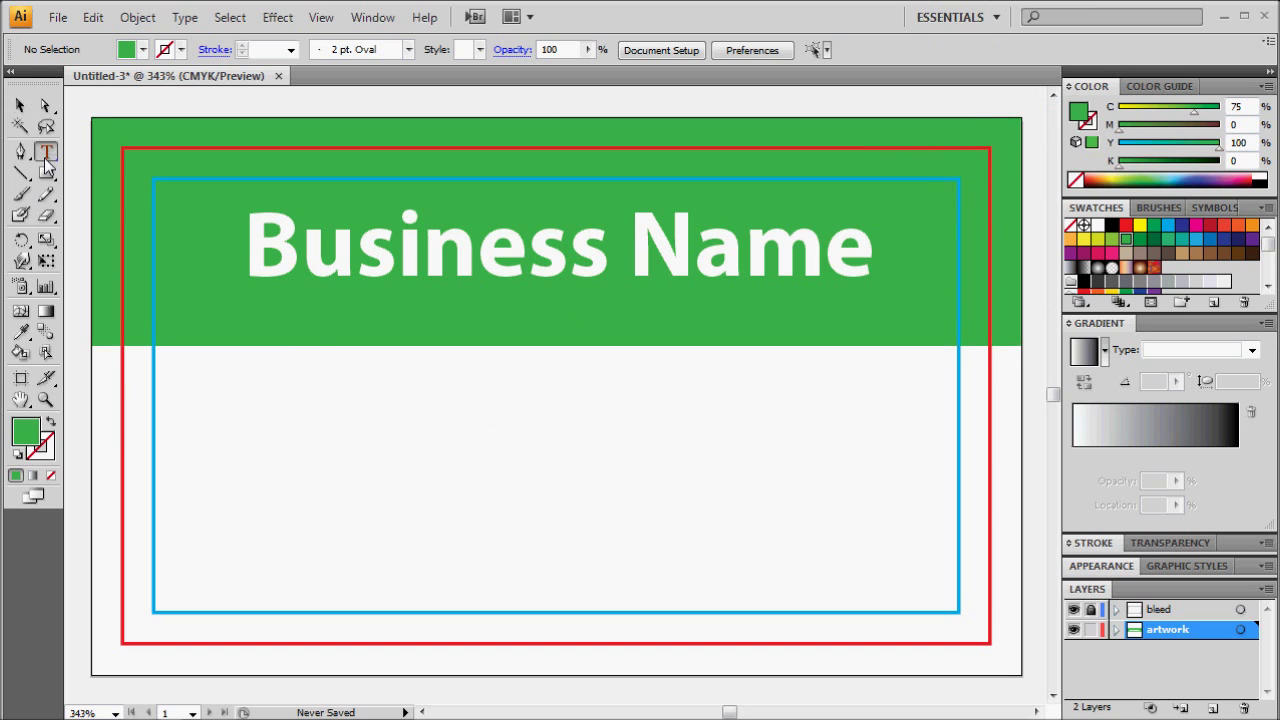
left_click(194, 405)
type("Fir")
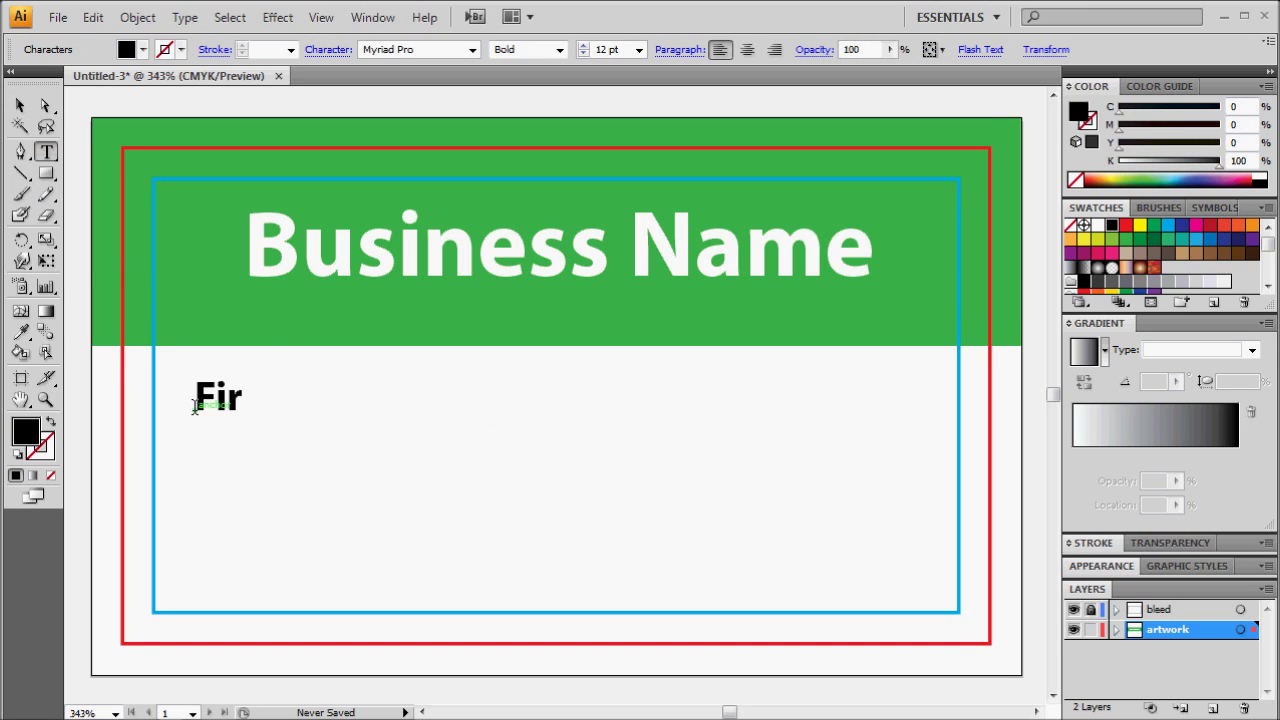
type("st and Last name")
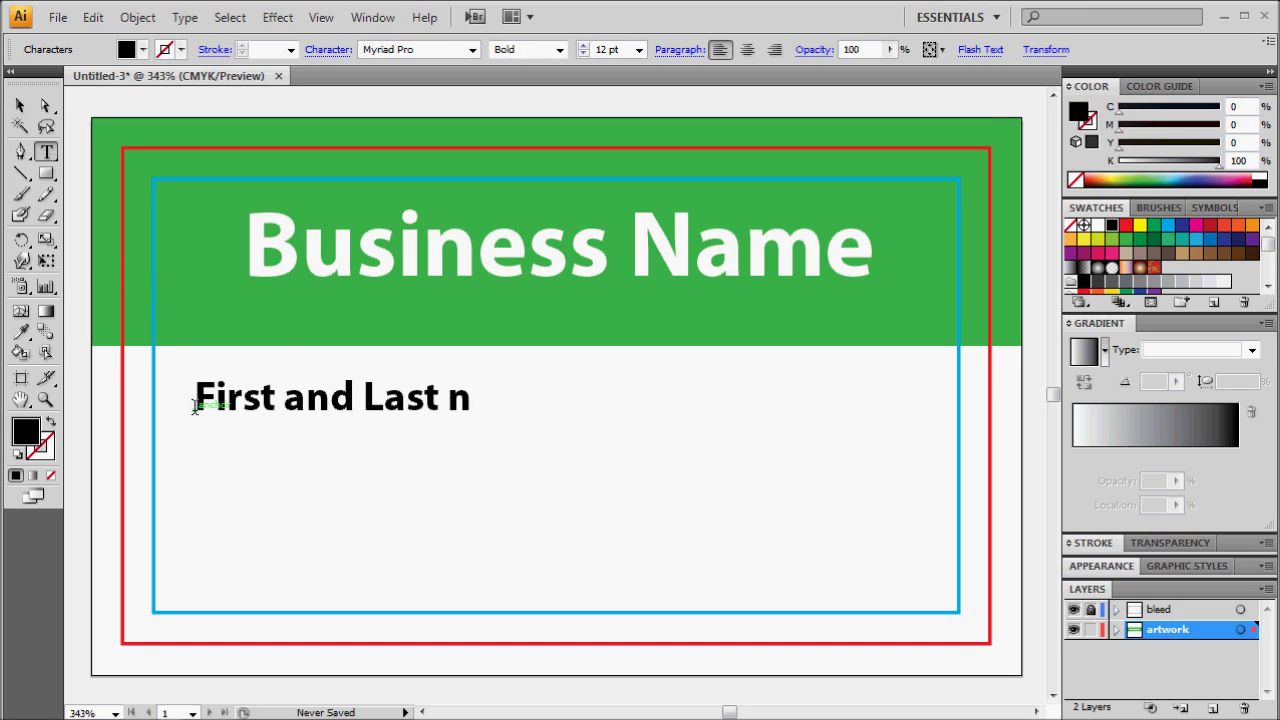
key("BackSpace")
key("BackSpace")
key("BackSpace")
key("BackSpace")
type("Name")
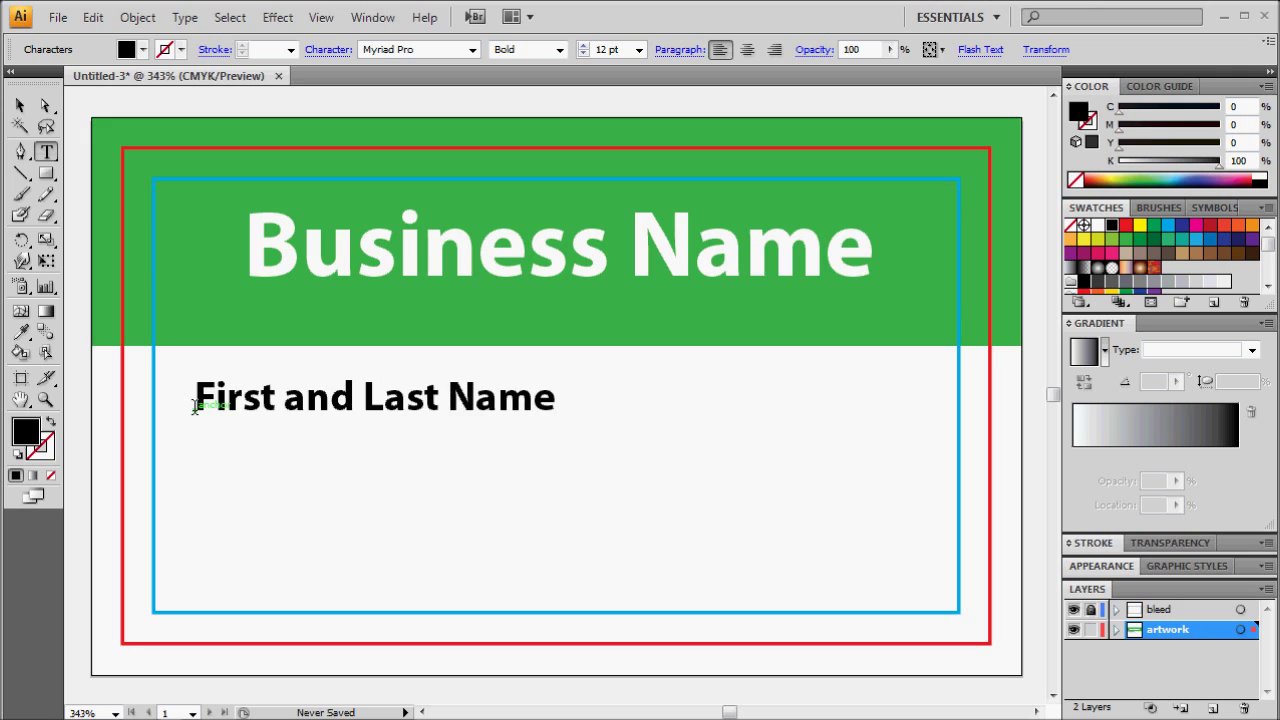
left_click(20, 105)
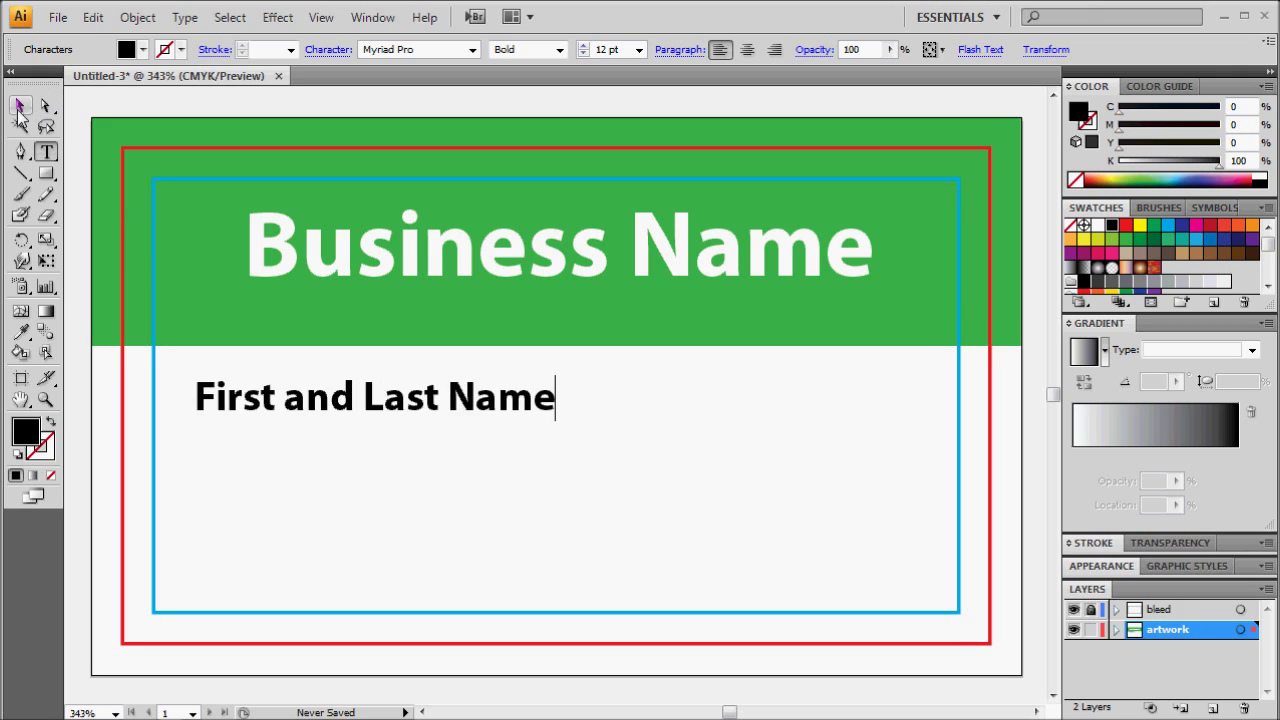
left_click(583, 54)
left_click(583, 54)
left_click_drag(422, 406, 410, 413)
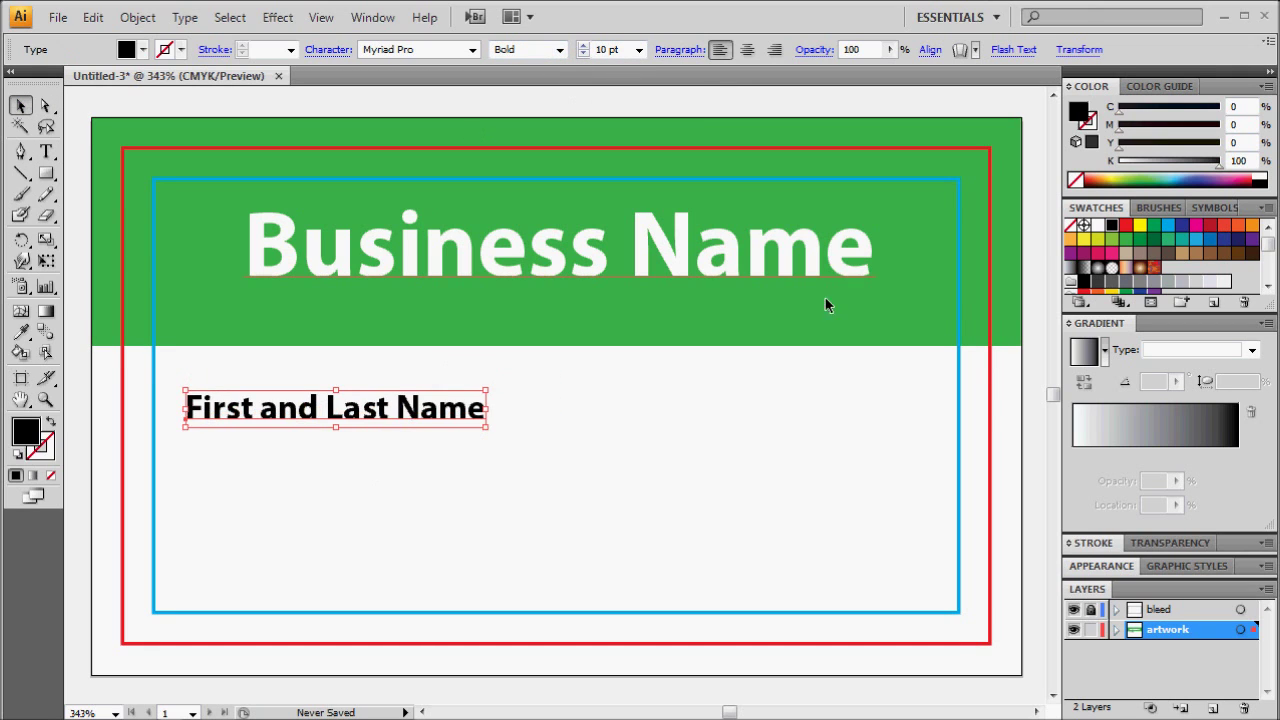
left_click(1126, 239)
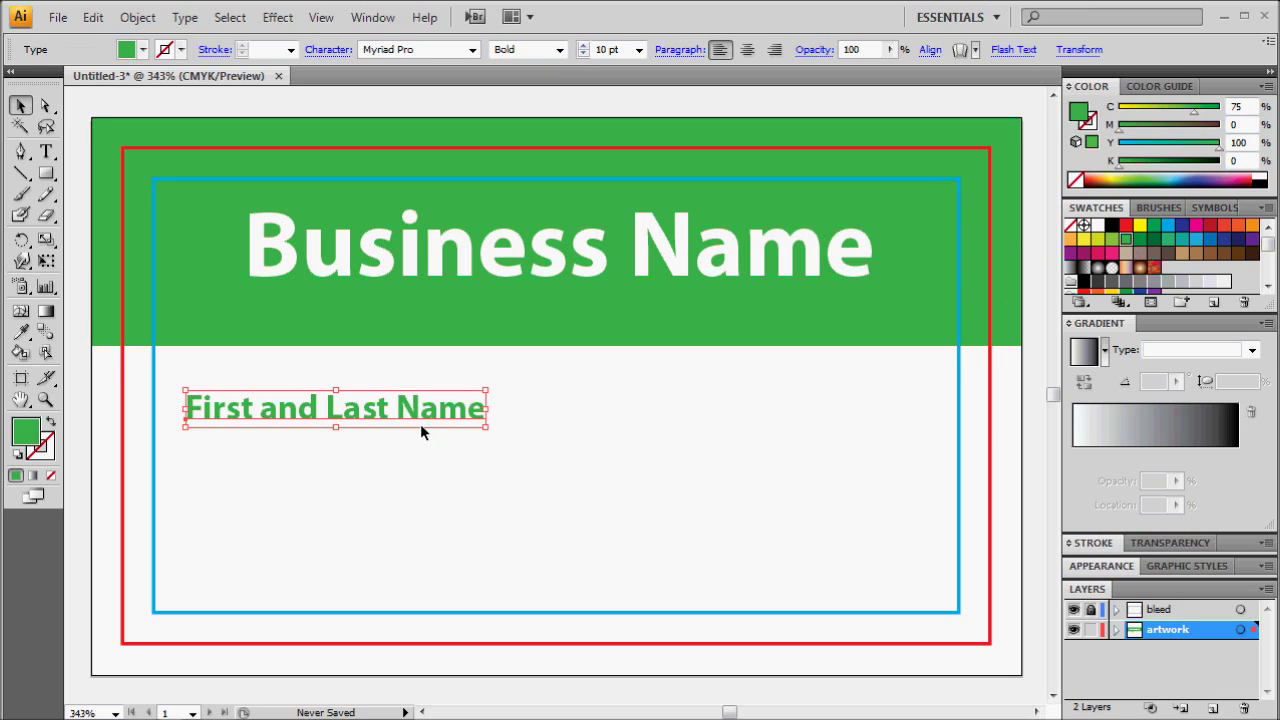
key("Left")
- Add a 'Job Title' line below the name
double_click(446, 420)
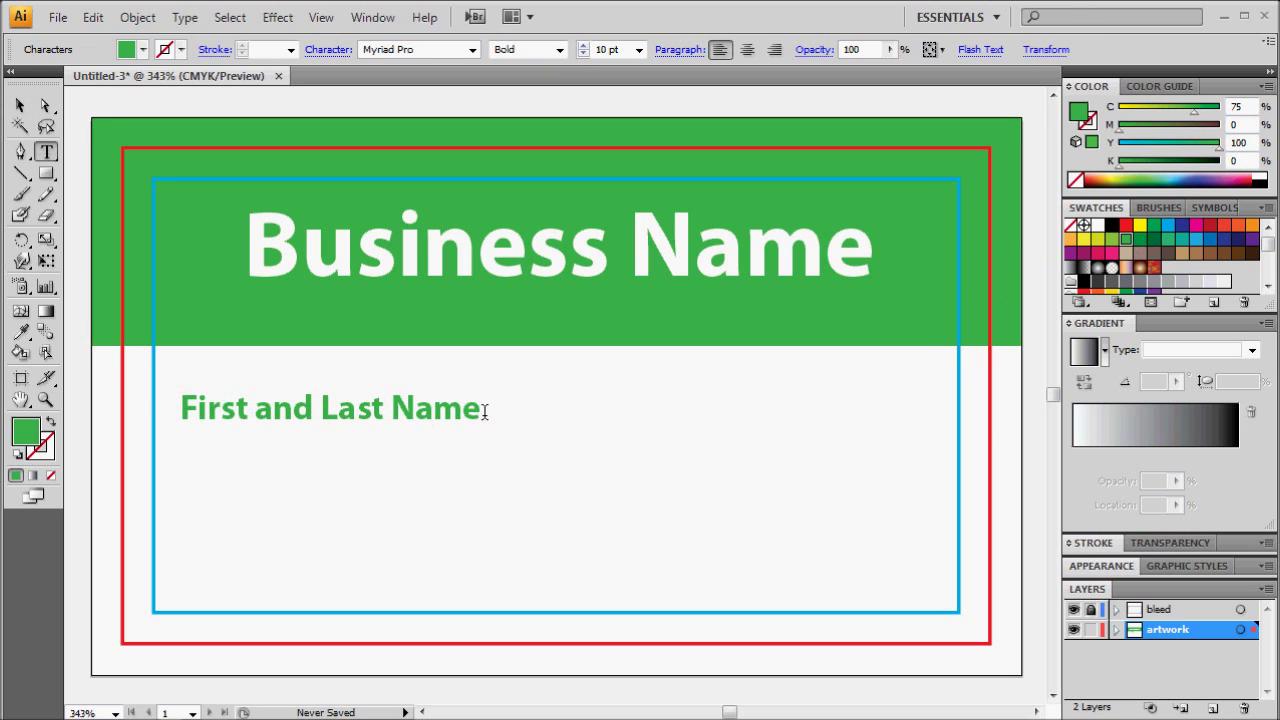
key("Return")
type("Job Title")
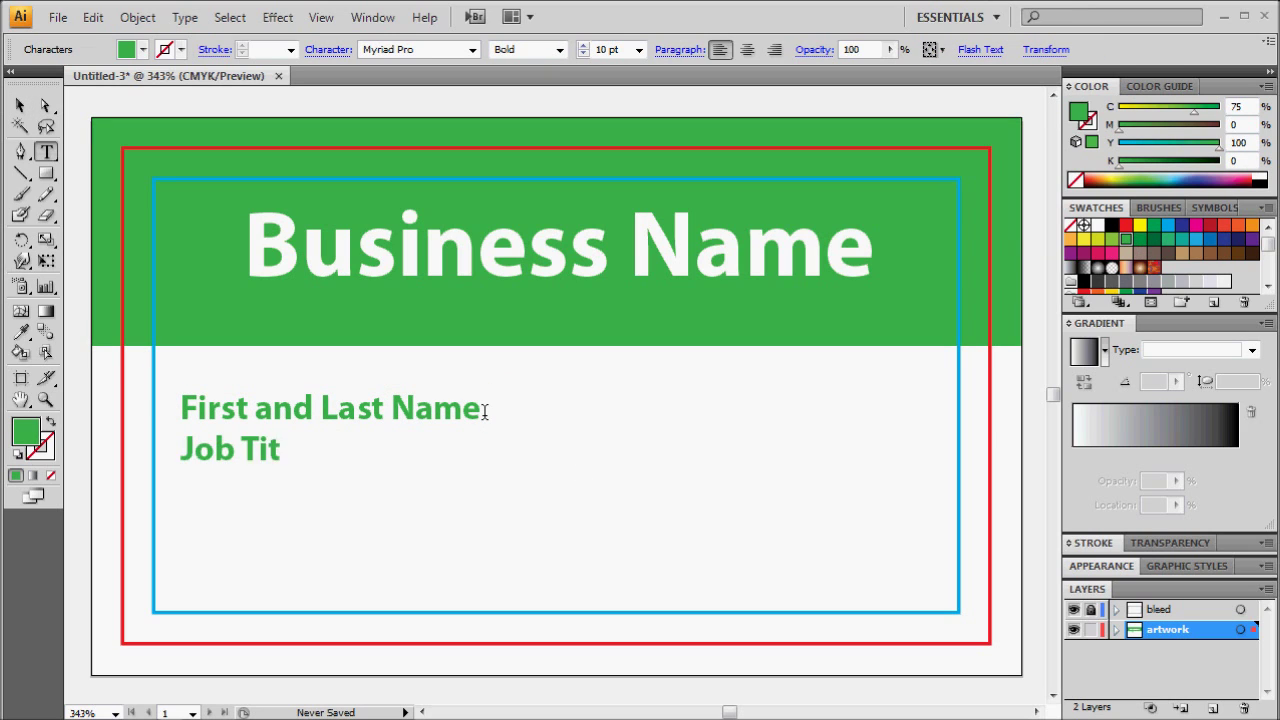
left_click(20, 105)
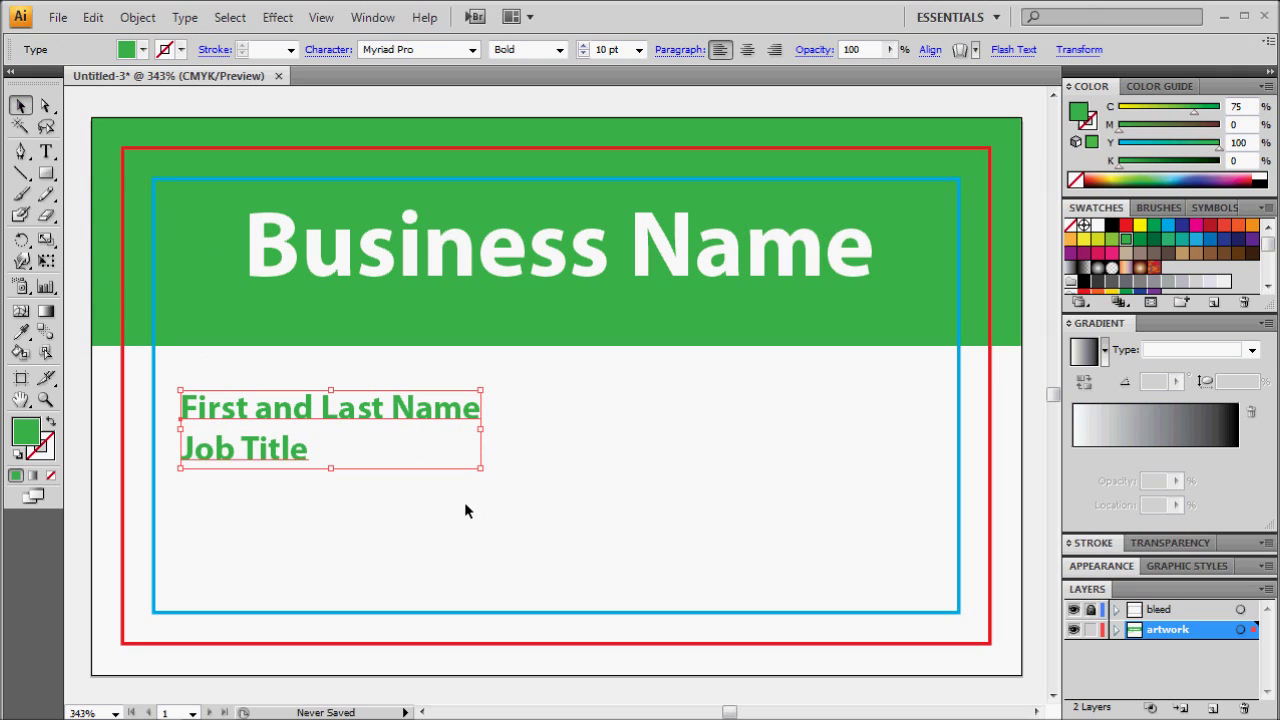
- Duplicate the text block lower down and retype it as 'Address Line 1' and 'Address Line 2'
left_click(430, 558)
left_click_drag(347, 424, 338, 527)
key("t")
left_click(338, 513)
left_click_drag(178, 510, 425, 590)
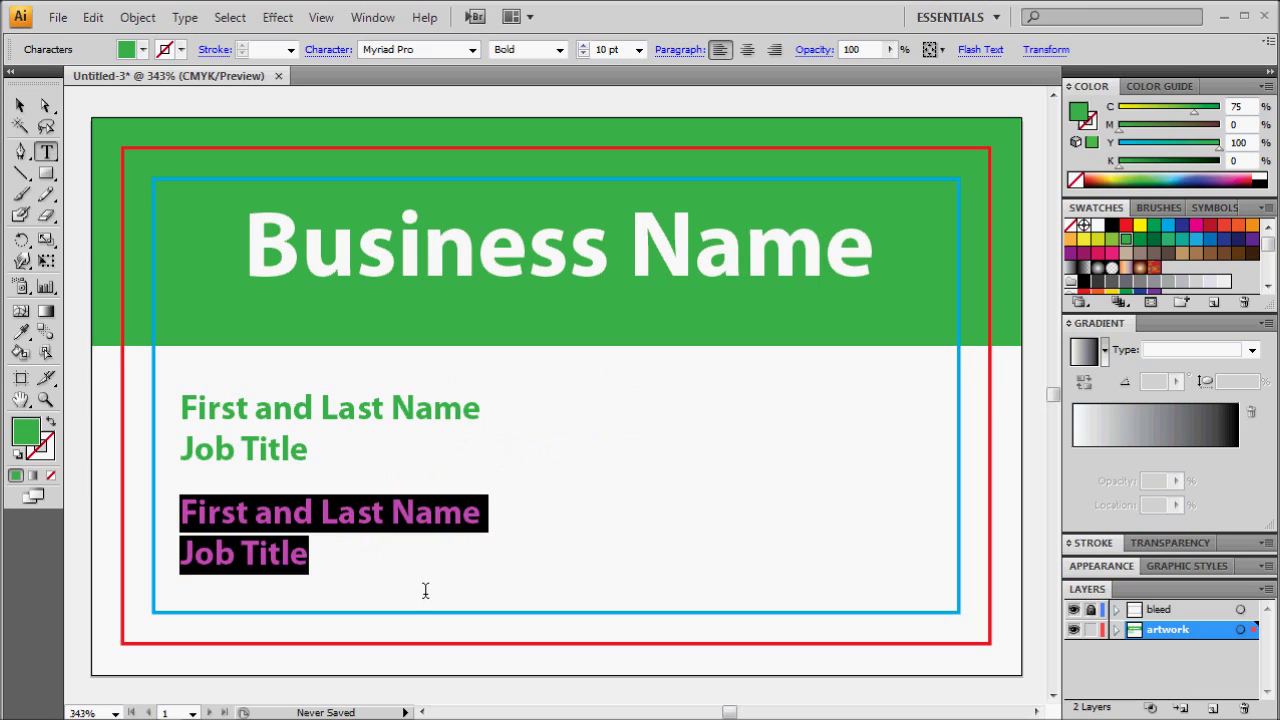
type("Address Line 1")
key("Return")
type("Address")
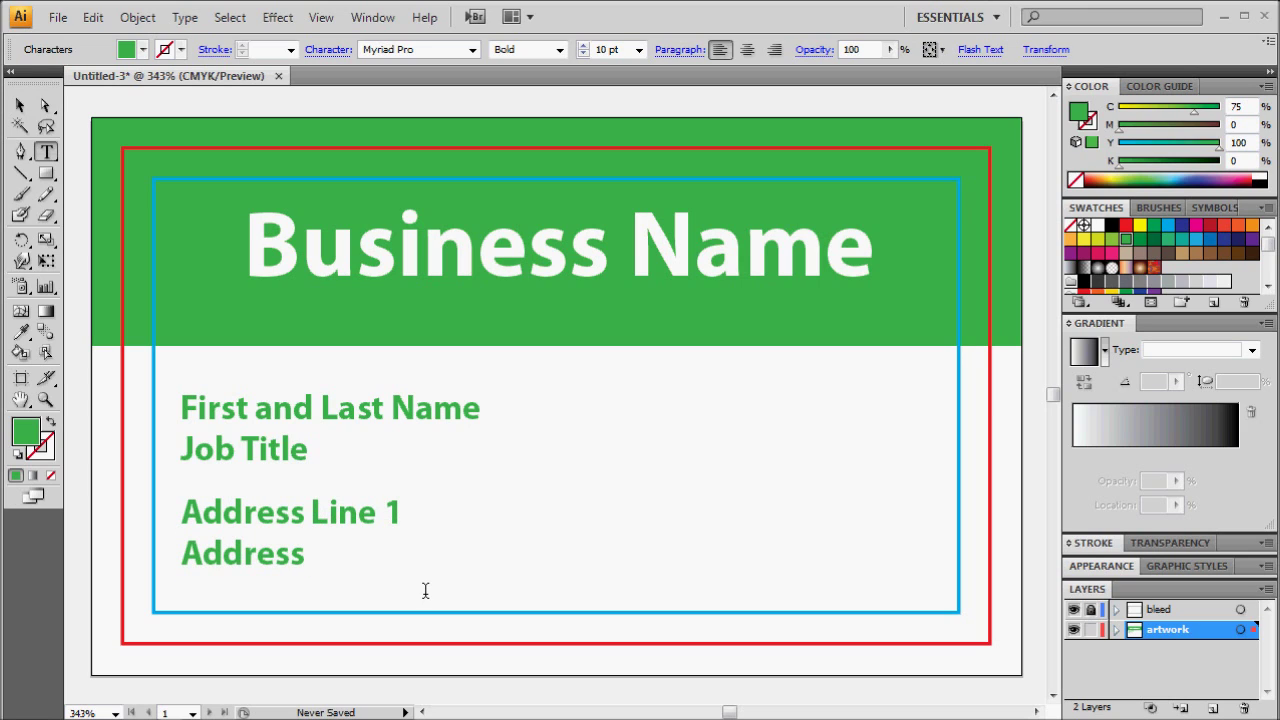
type(" Line 2")
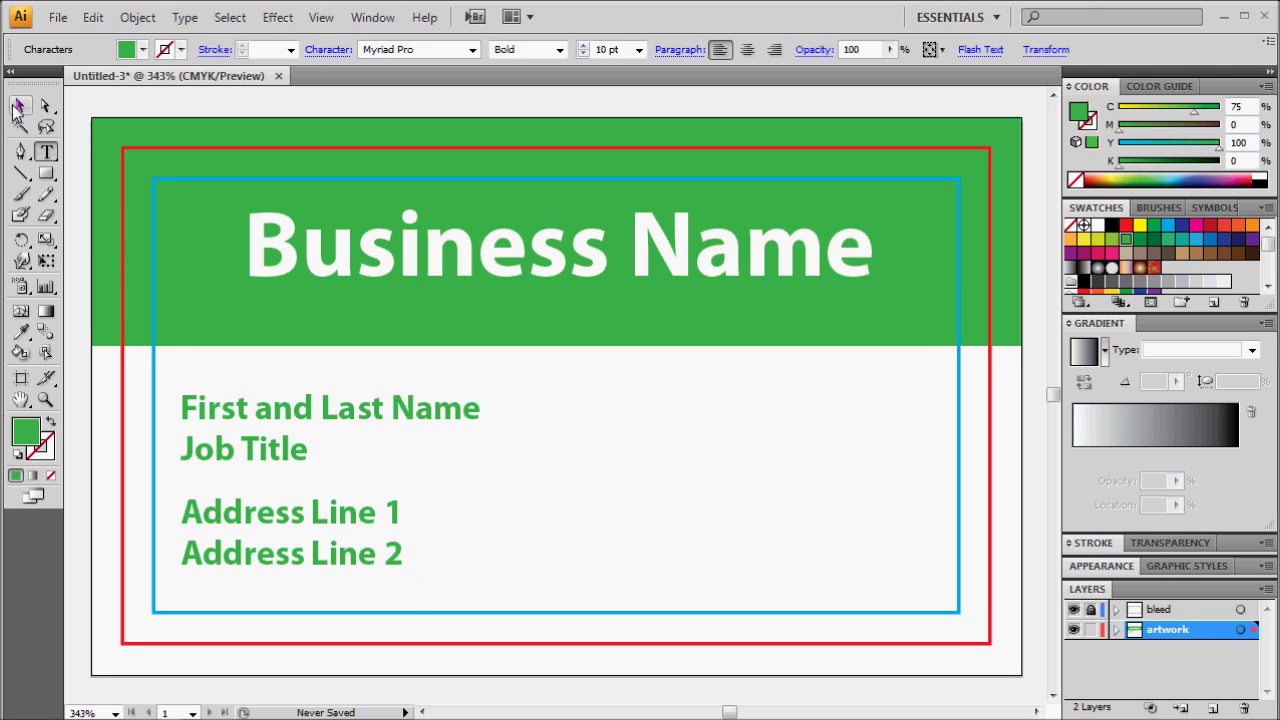
left_click(20, 105)
left_click(749, 424)
key("ctrl+v")
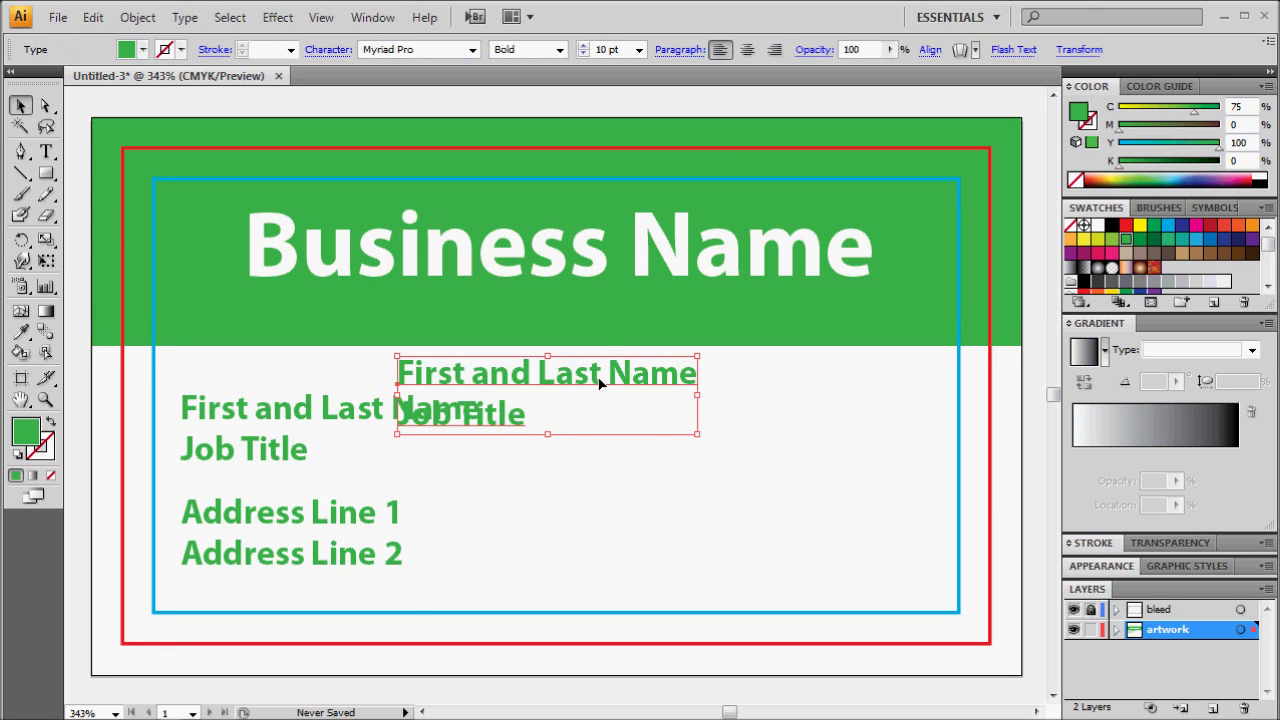
left_click_drag(600, 383, 845, 425)
key("t")
left_click(823, 457)
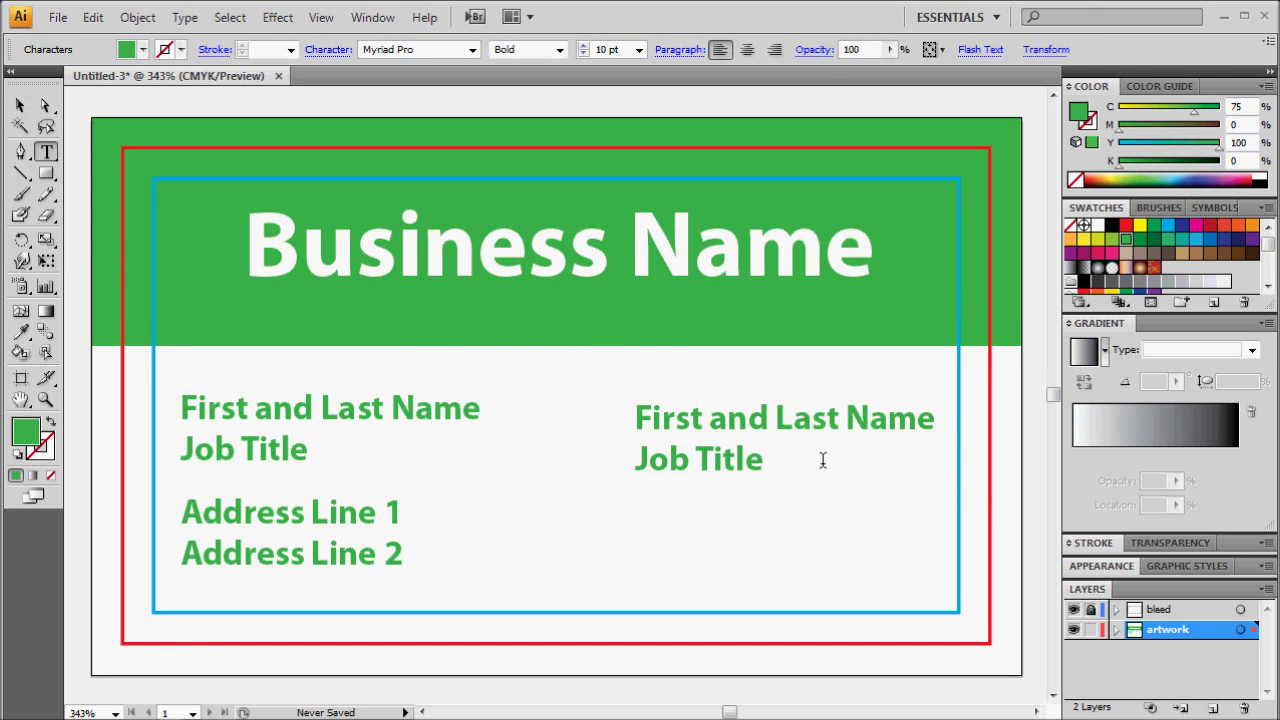
key("ctrl+a")
type("555-555-5555")
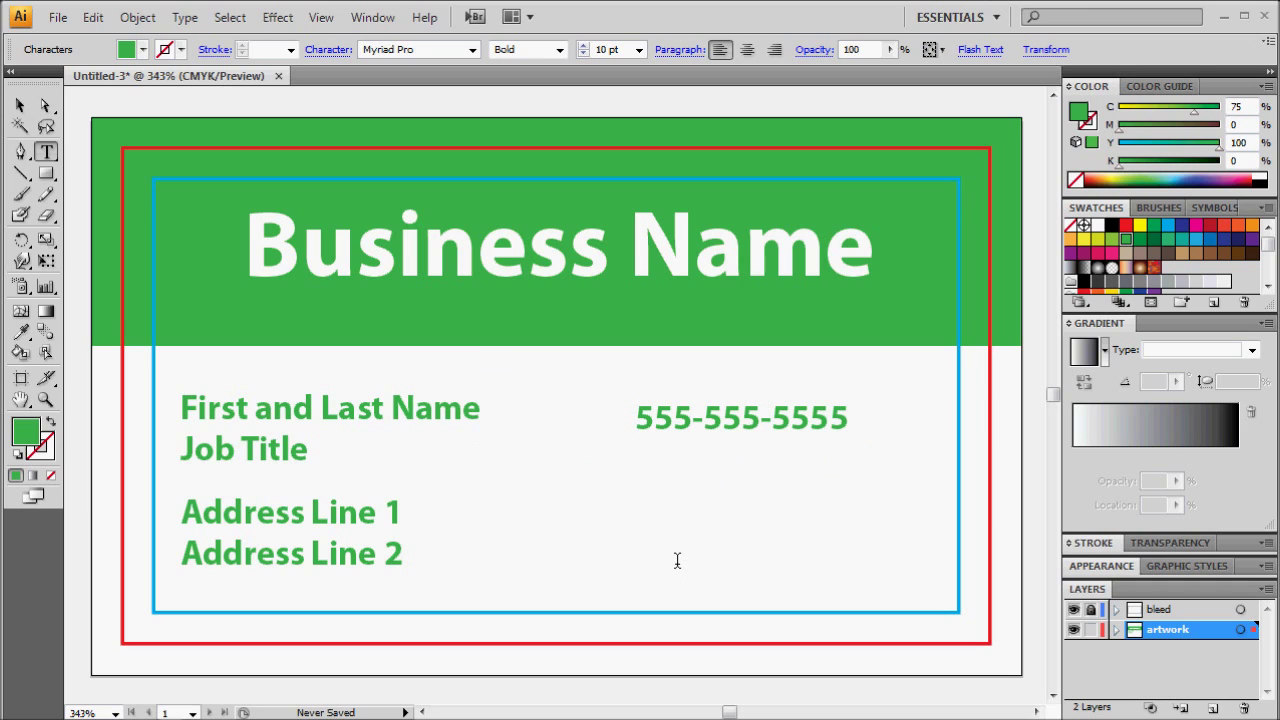
key("Escape")
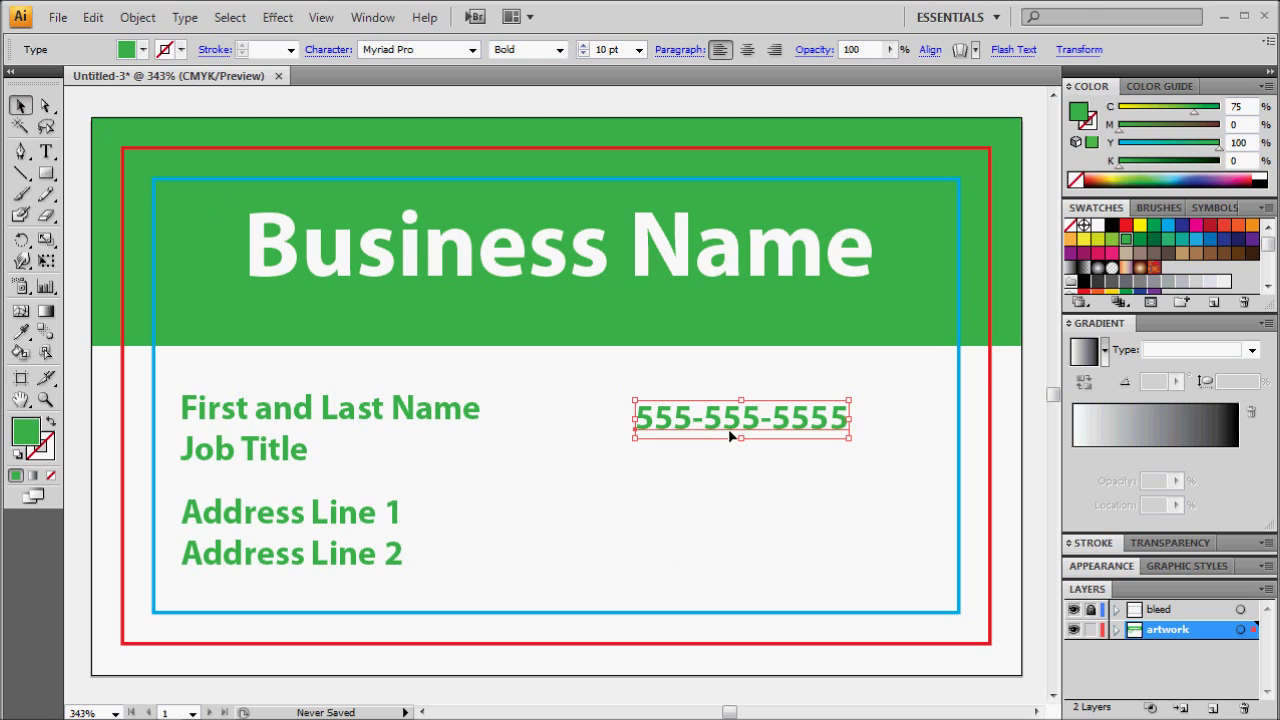
left_click_drag(731, 436, 806, 430)
left_click(487, 483)
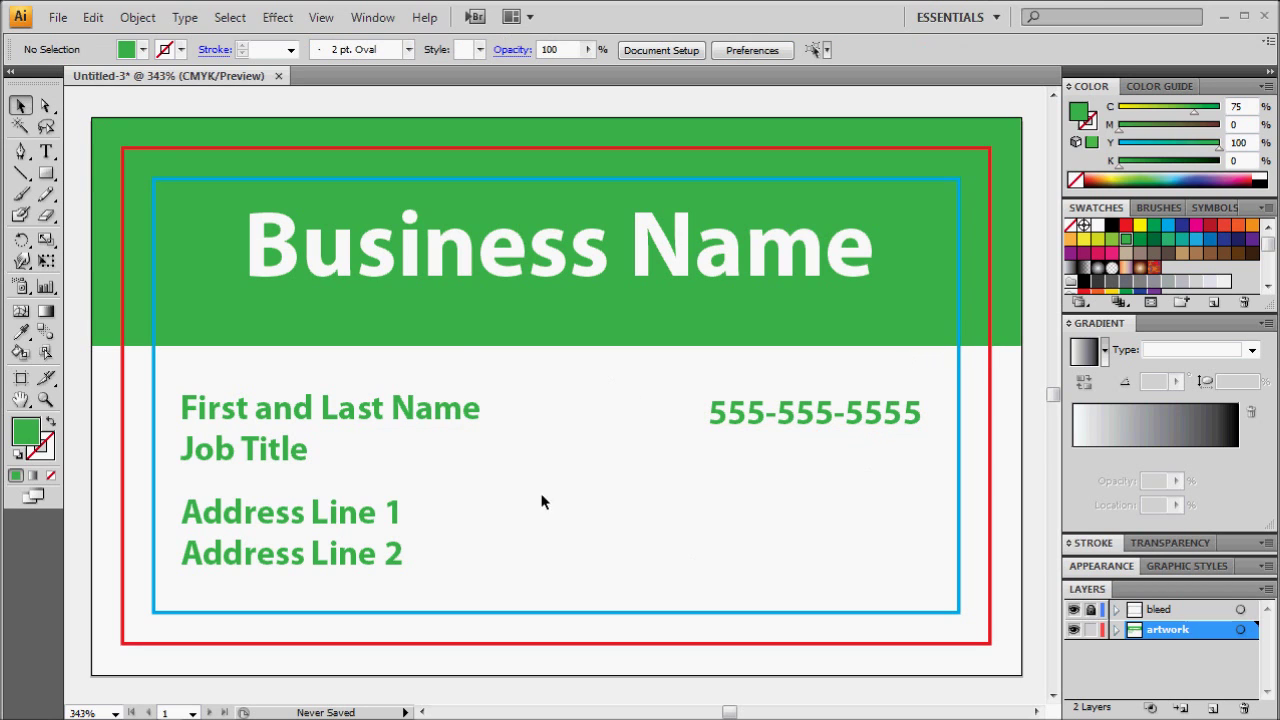
- Align the name, address and phone text to the inner guide's edges and nudge Business Name up
left_click_drag(545, 565, 205, 390)
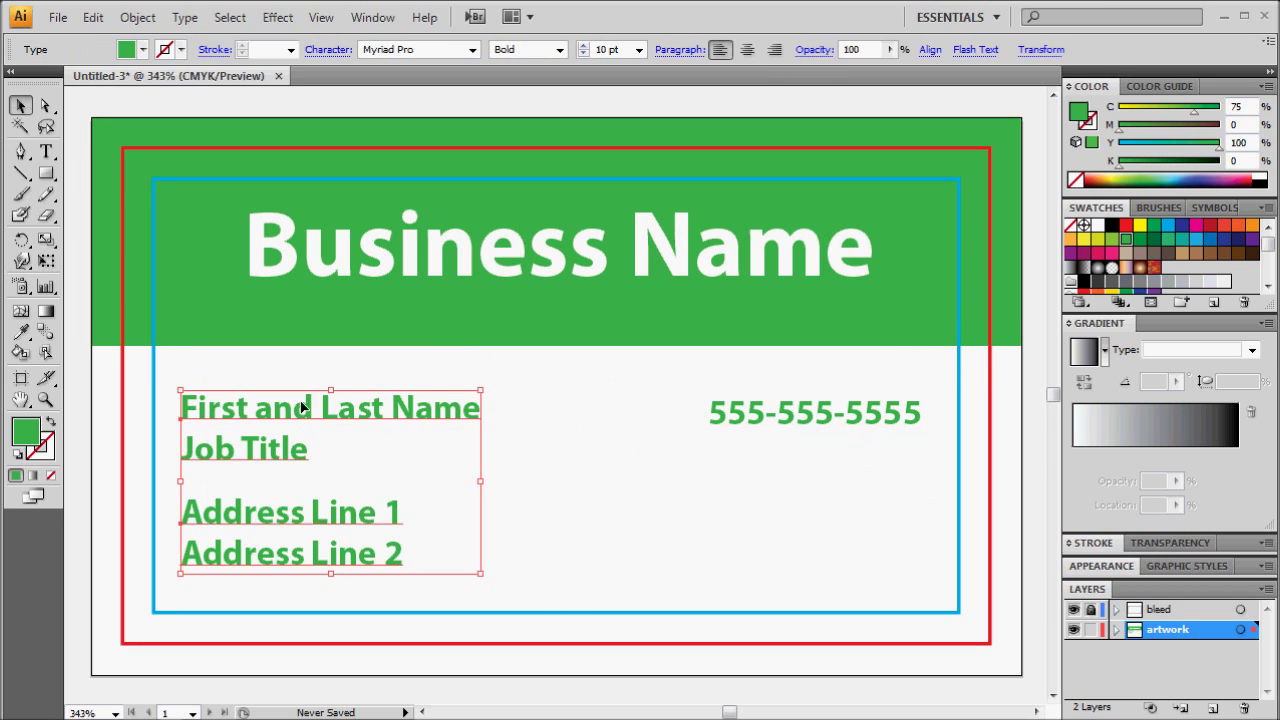
left_click_drag(303, 409, 272, 410)
left_click(587, 486)
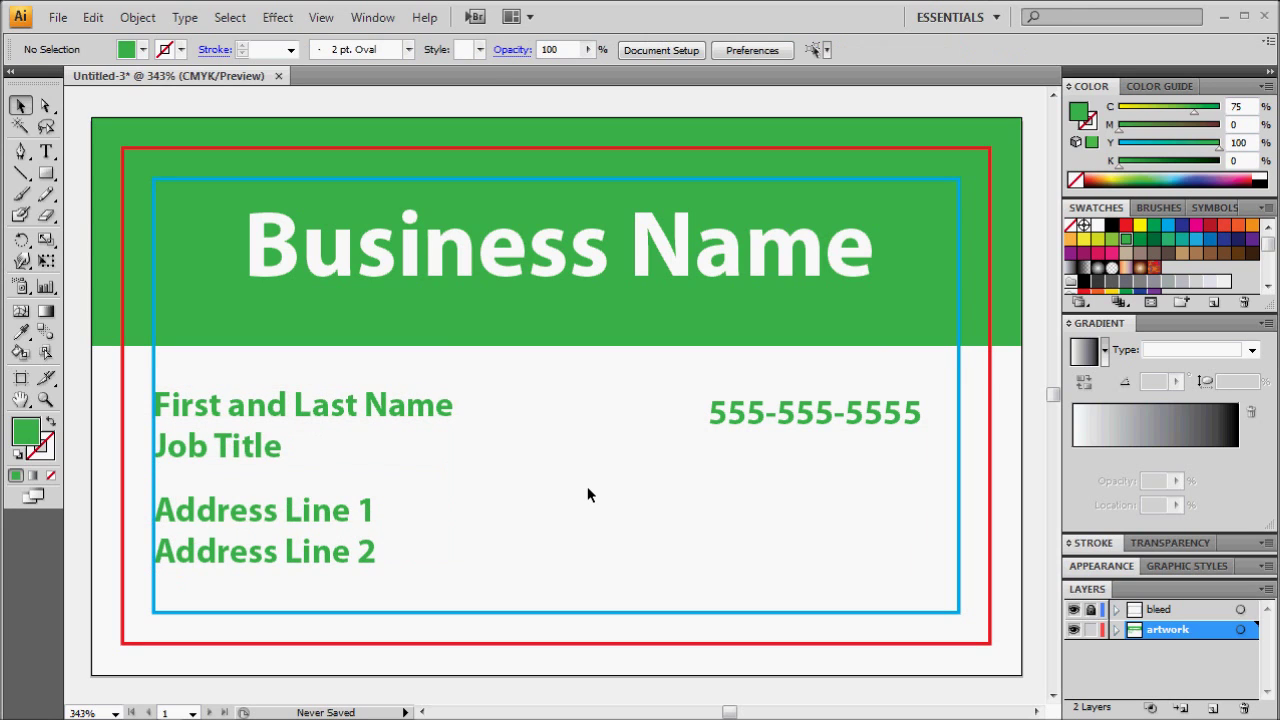
left_click_drag(828, 416, 864, 410)
left_click(815, 520)
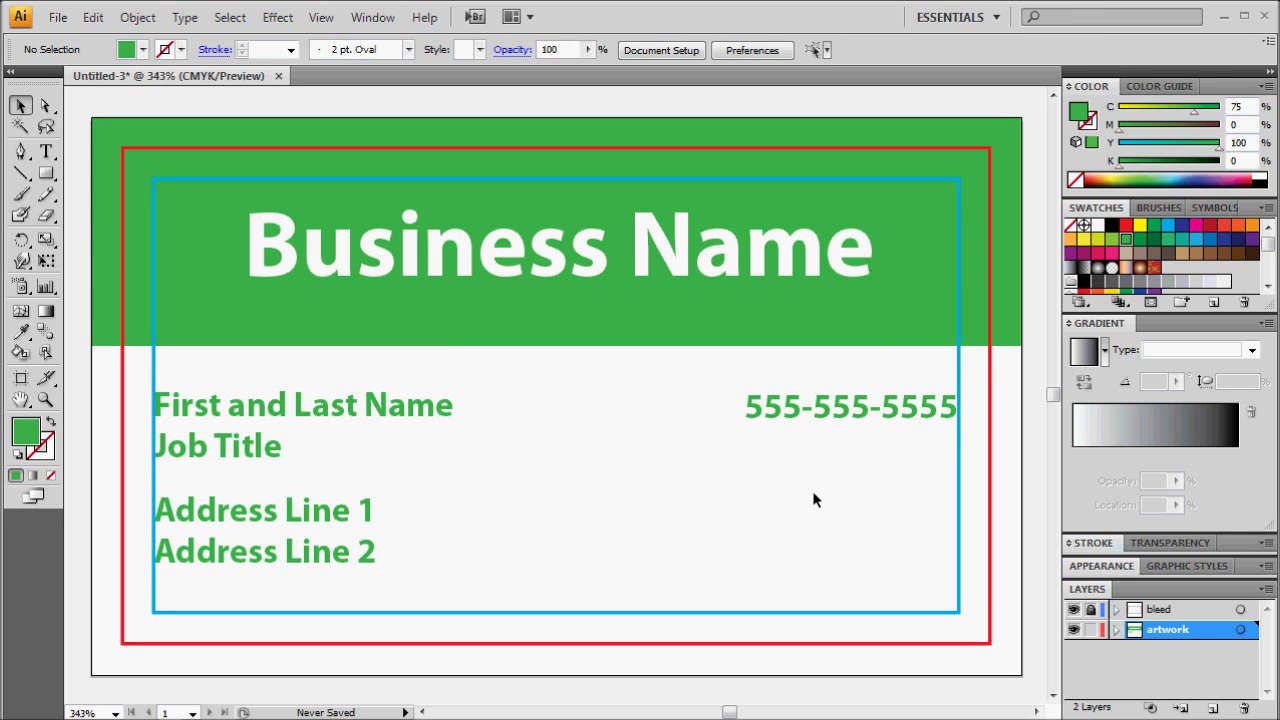
mouse_move(657, 259)
left_mouse_down()
mouse_move(656, 223)
mouse_move(658, 270)
left_mouse_up()
left_click(645, 514)
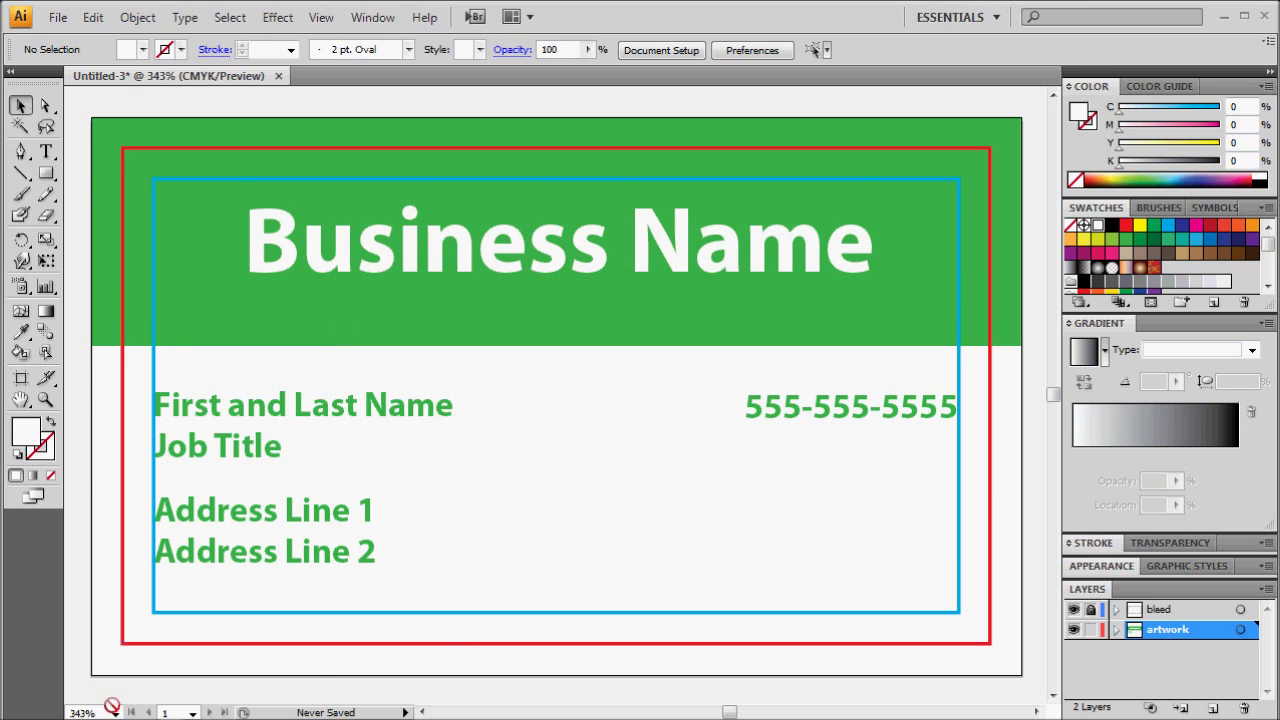
- Set the view magnification to 100%
left_click(82, 712)
type("100")
key("Return")
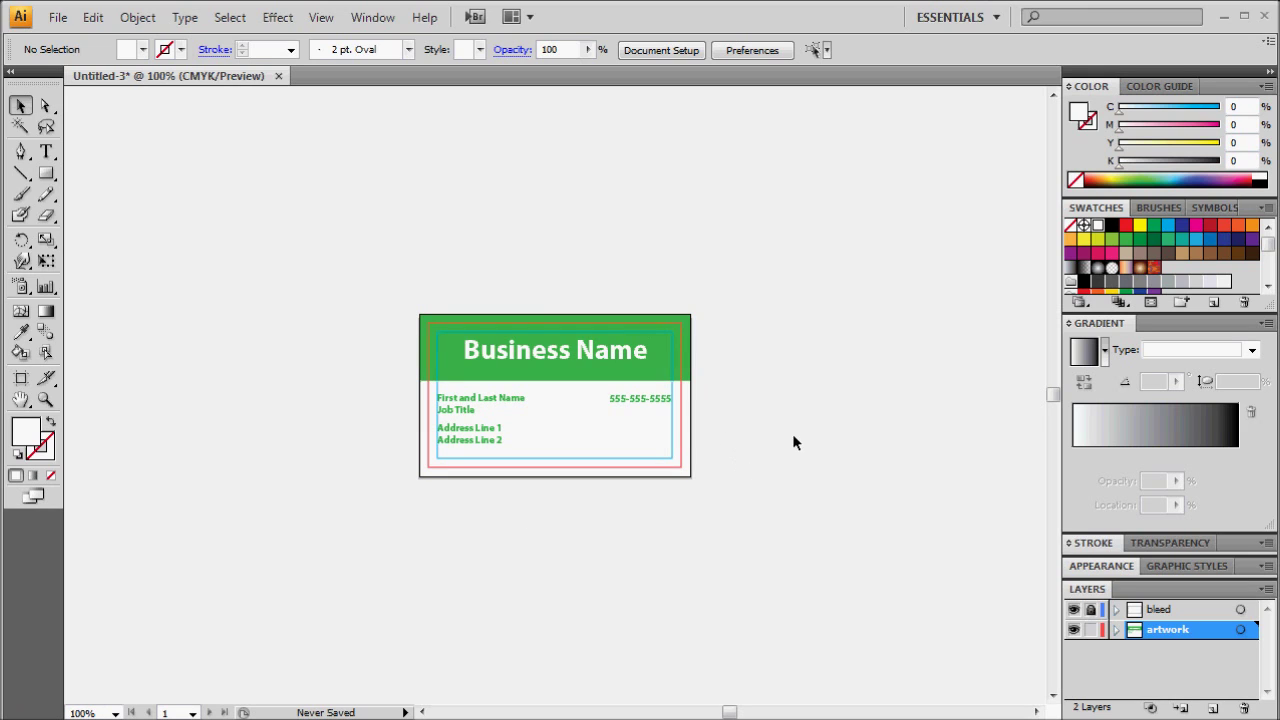
- Hide the bleed layer and export the card as JPEG named 'business_card_1'
left_click(1073, 609)
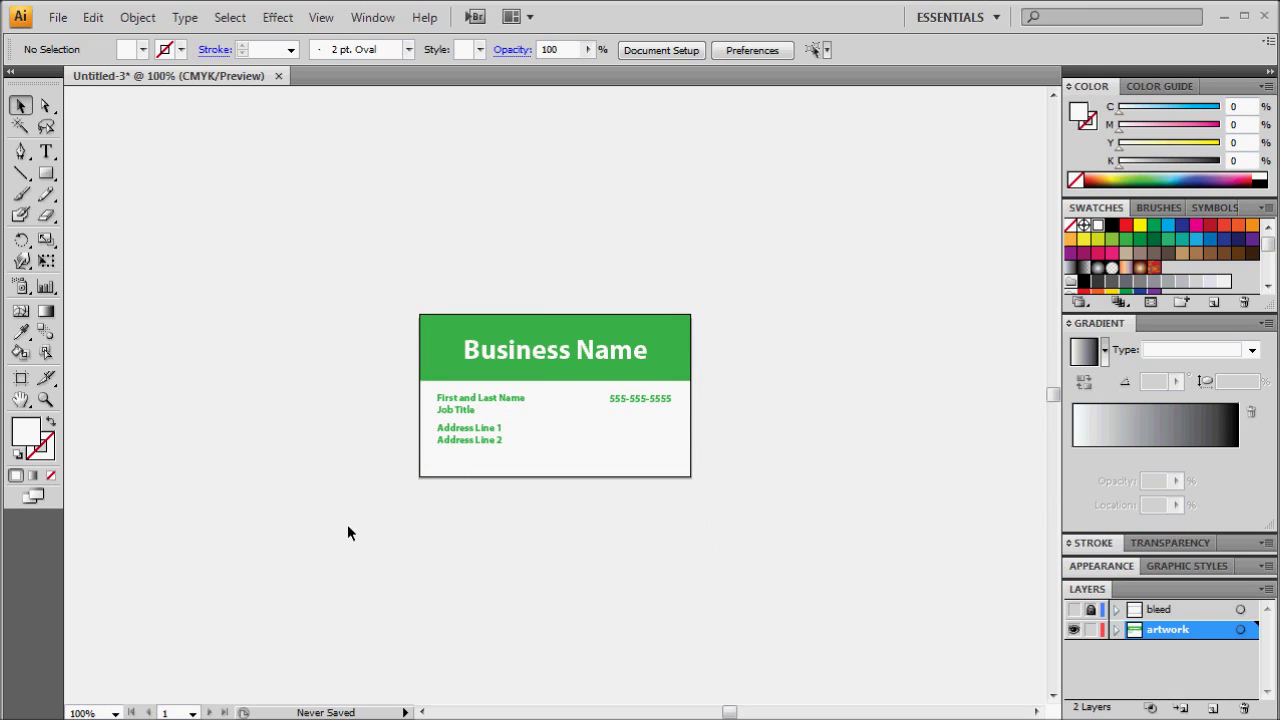
left_click(57, 17)
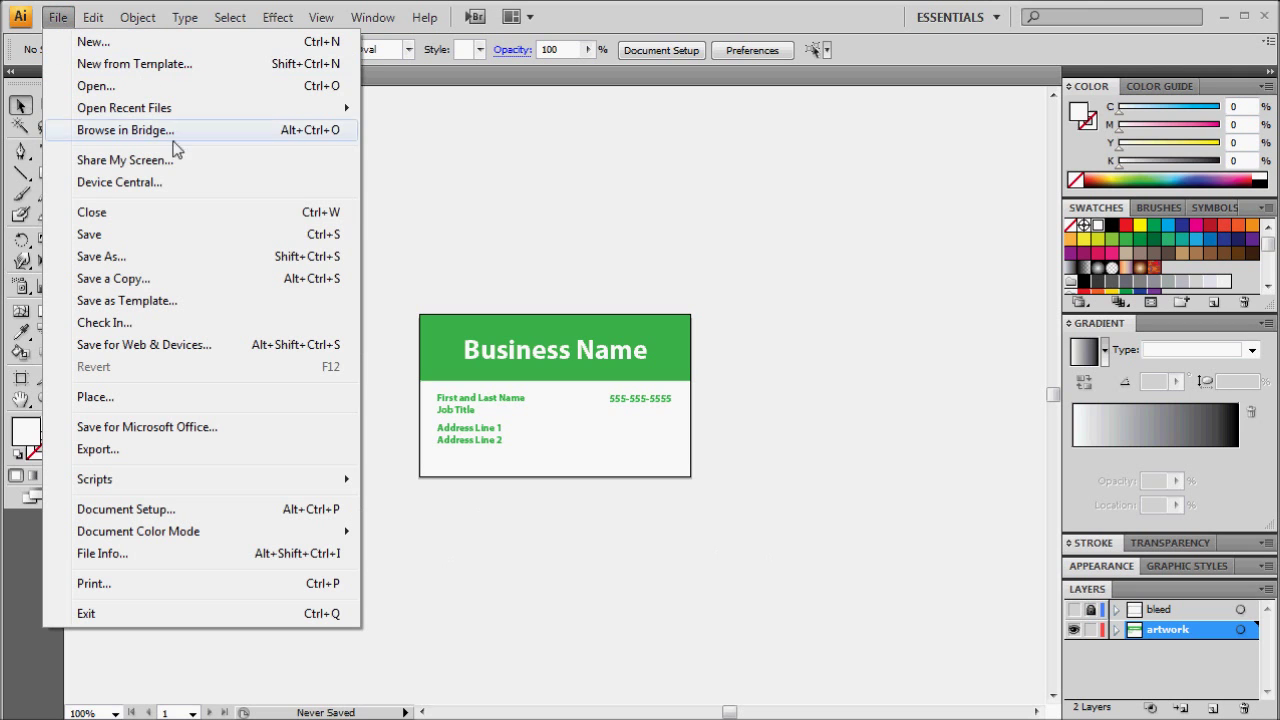
left_click(215, 449)
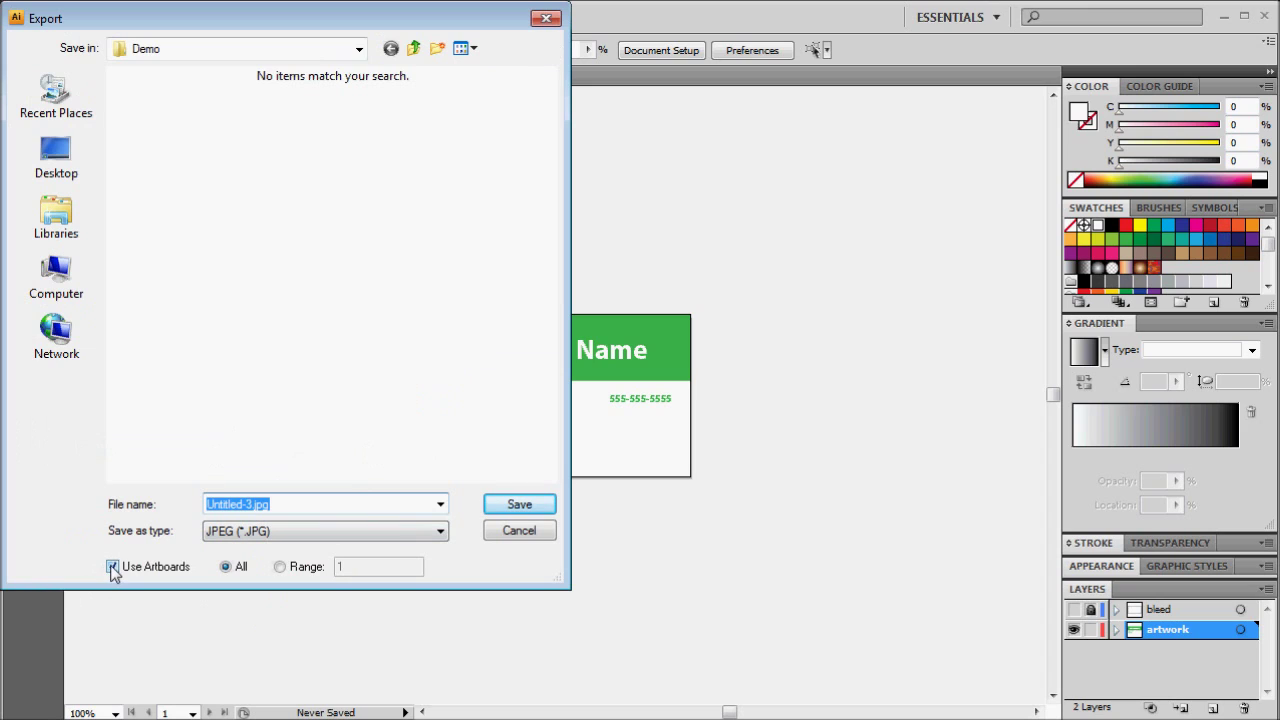
type("bu")
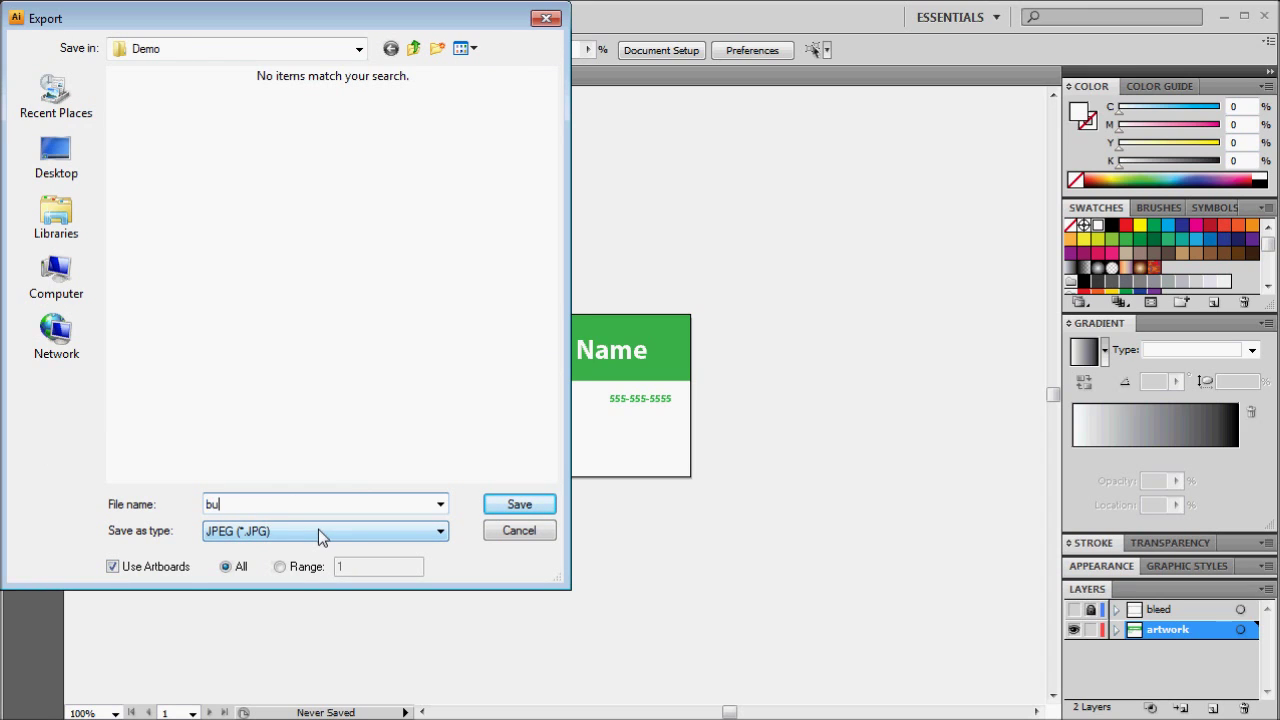
type("siness_card_1")
left_click(521, 505)
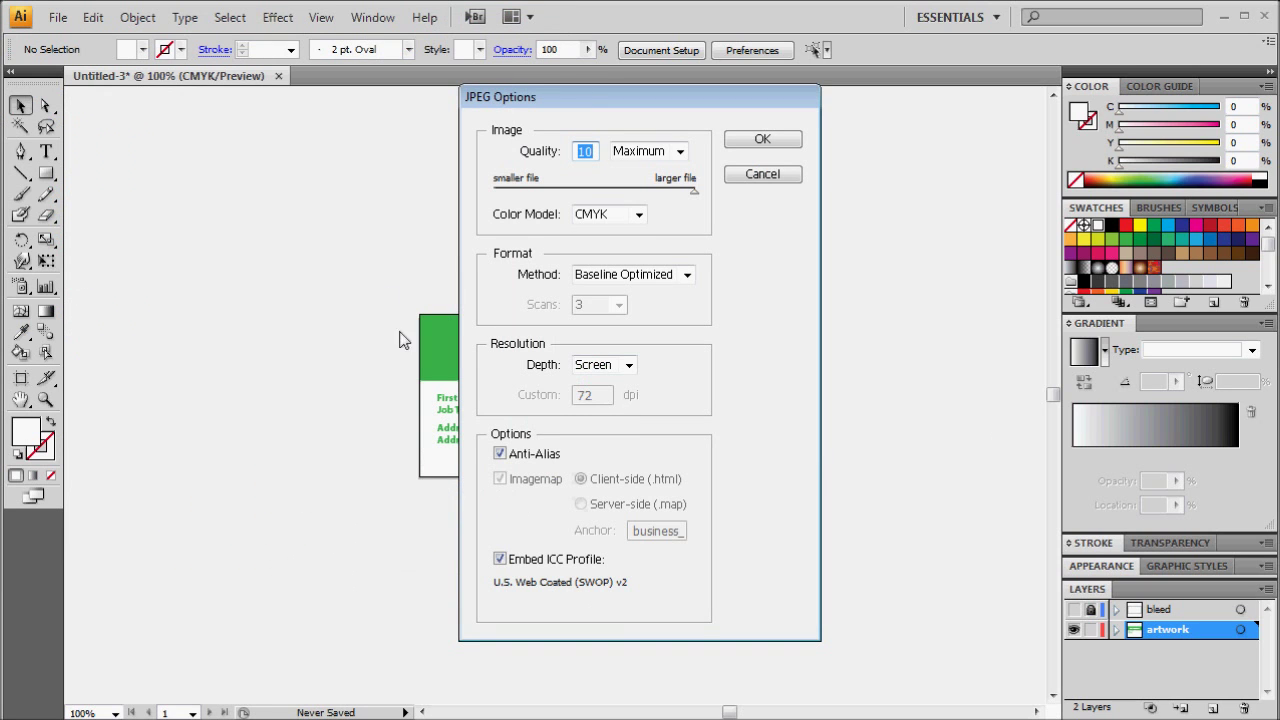
- Set the JPEG options to CMYK colour and High 300 dpi resolution
left_click(640, 214)
left_click(608, 250)
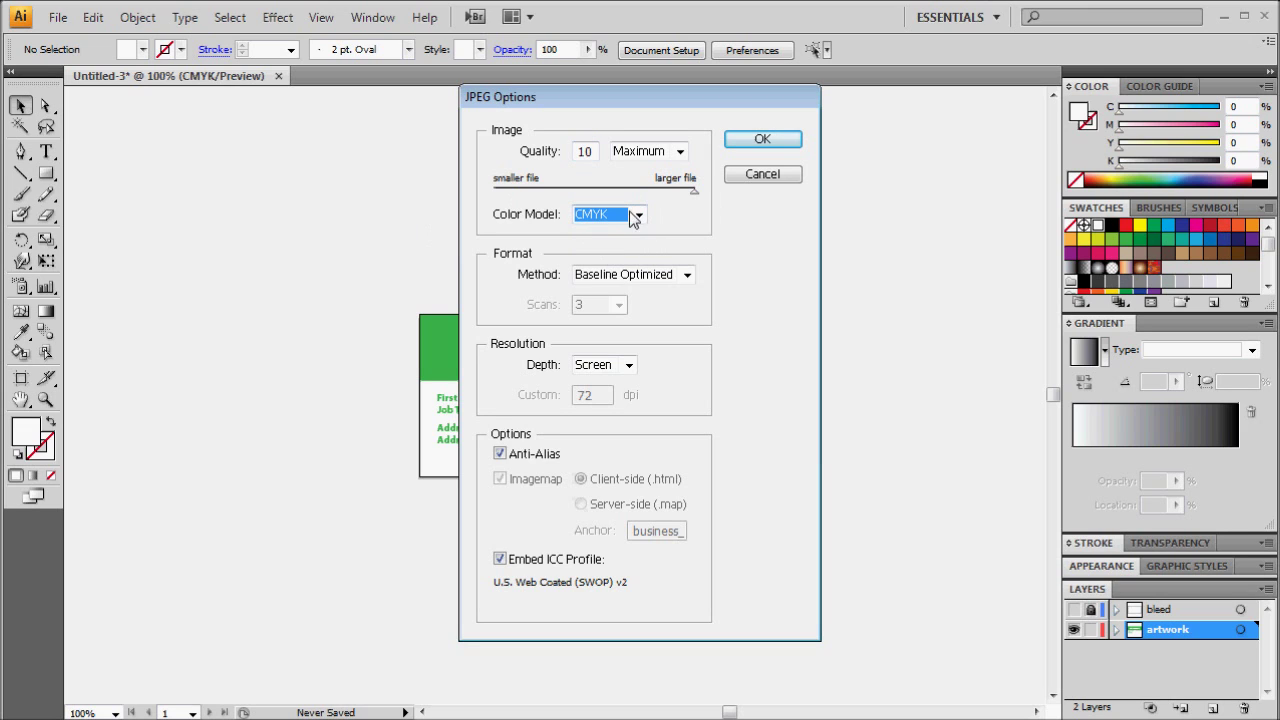
left_click(628, 365)
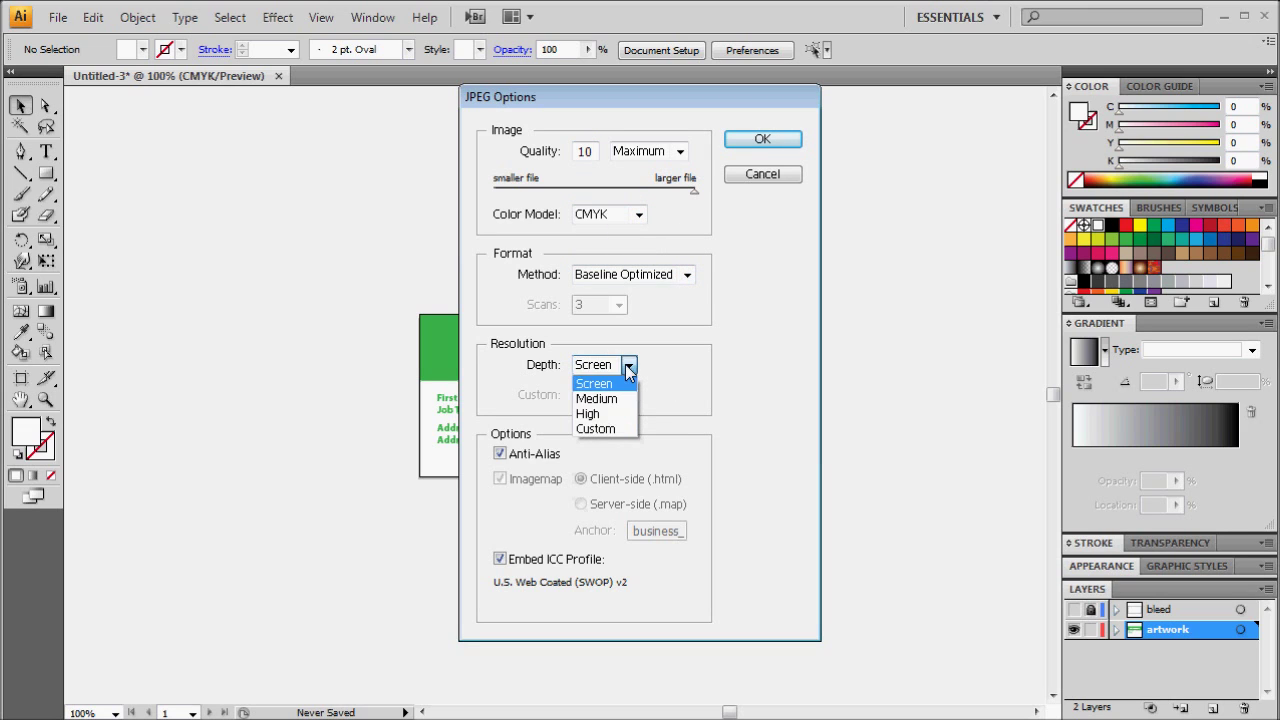
left_click(617, 414)
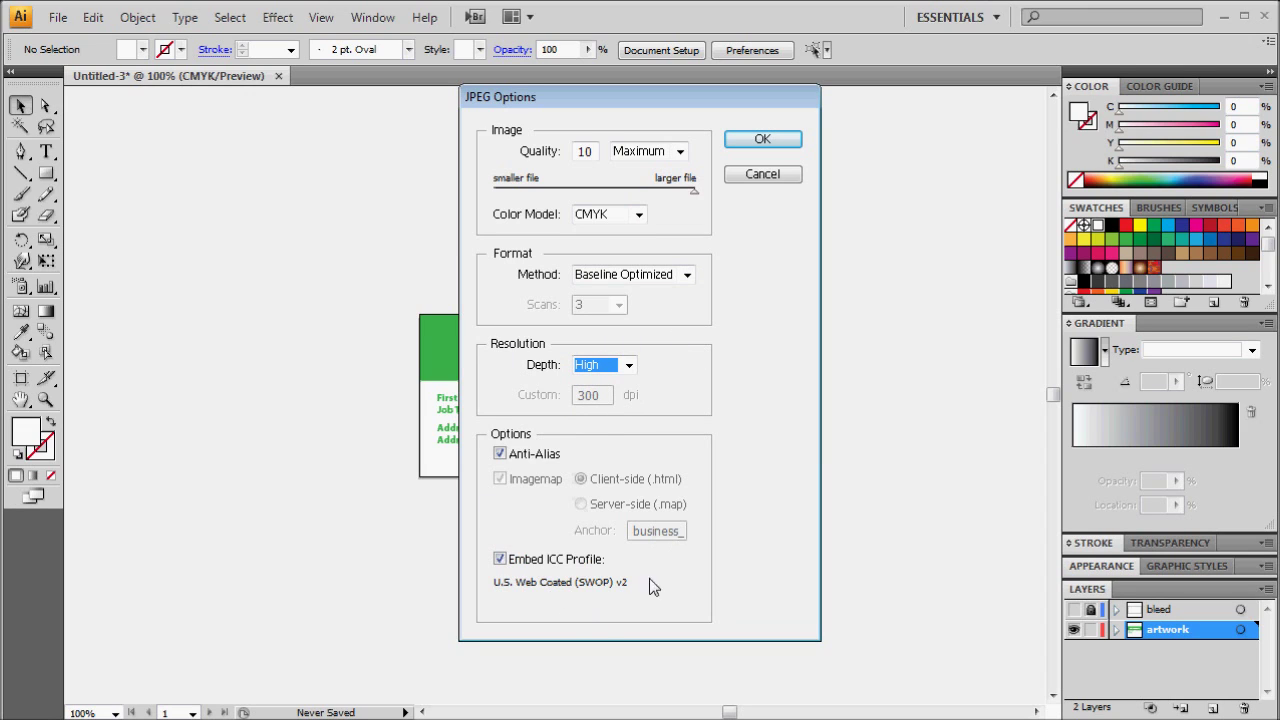
left_click(762, 140)
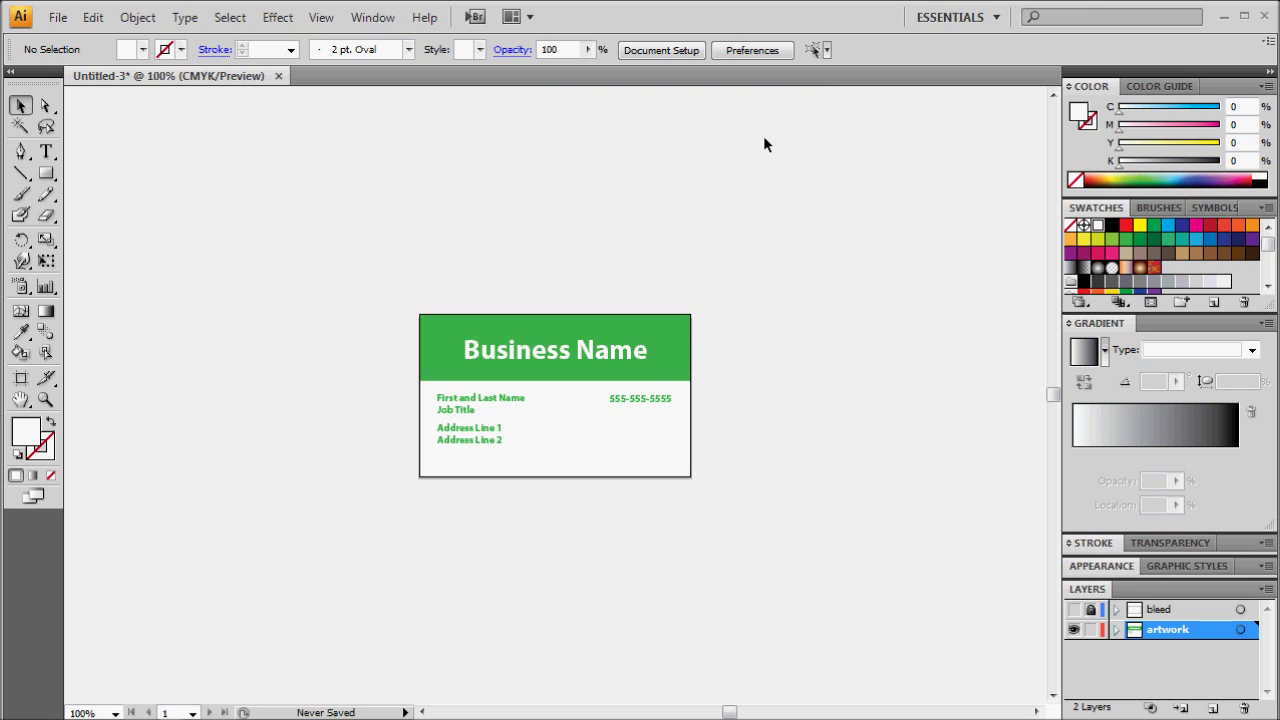
- Preview business_card_1-01.jpg from the Demo folder in Windows Explorer
left_click(266, 712)
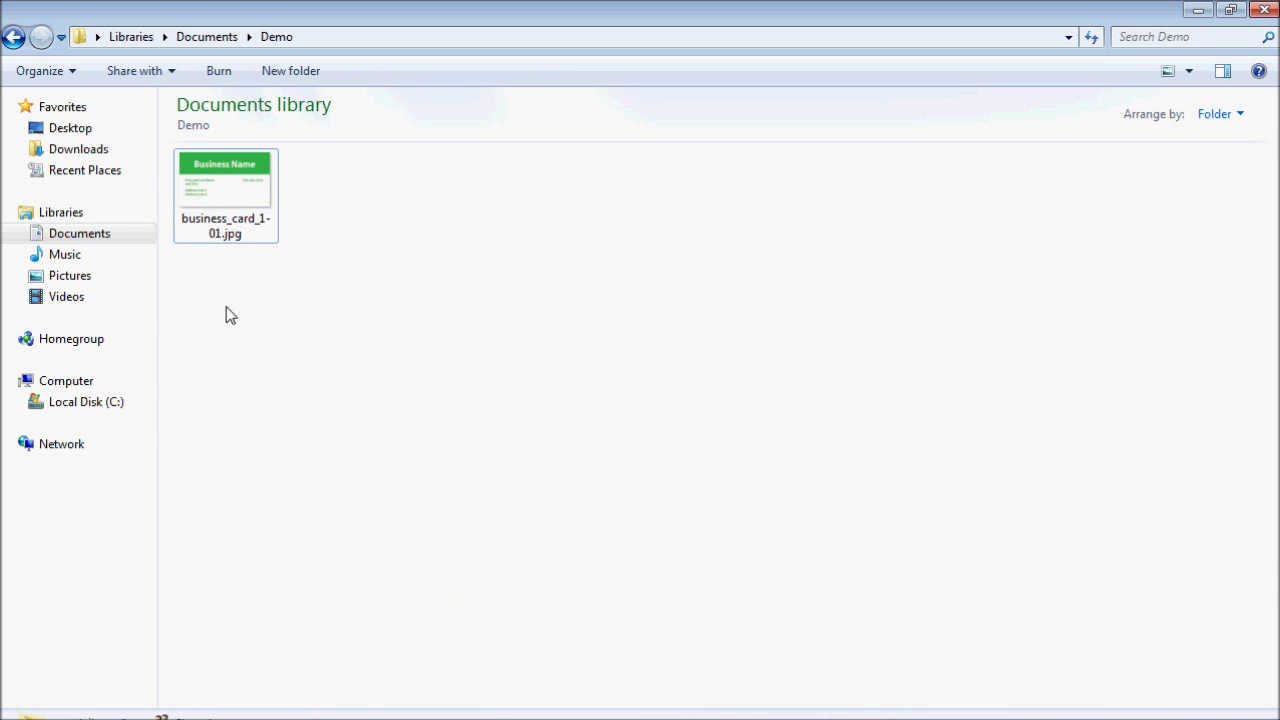
left_click(226, 195)
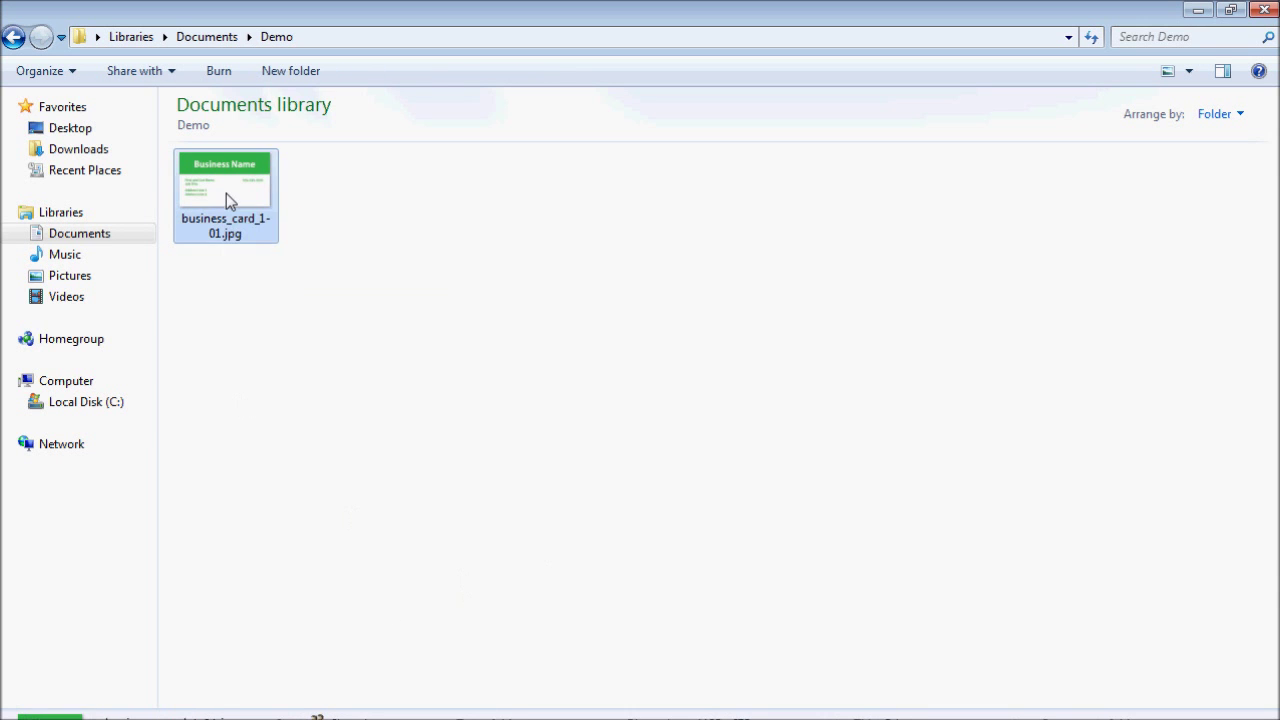
double_click(226, 197)
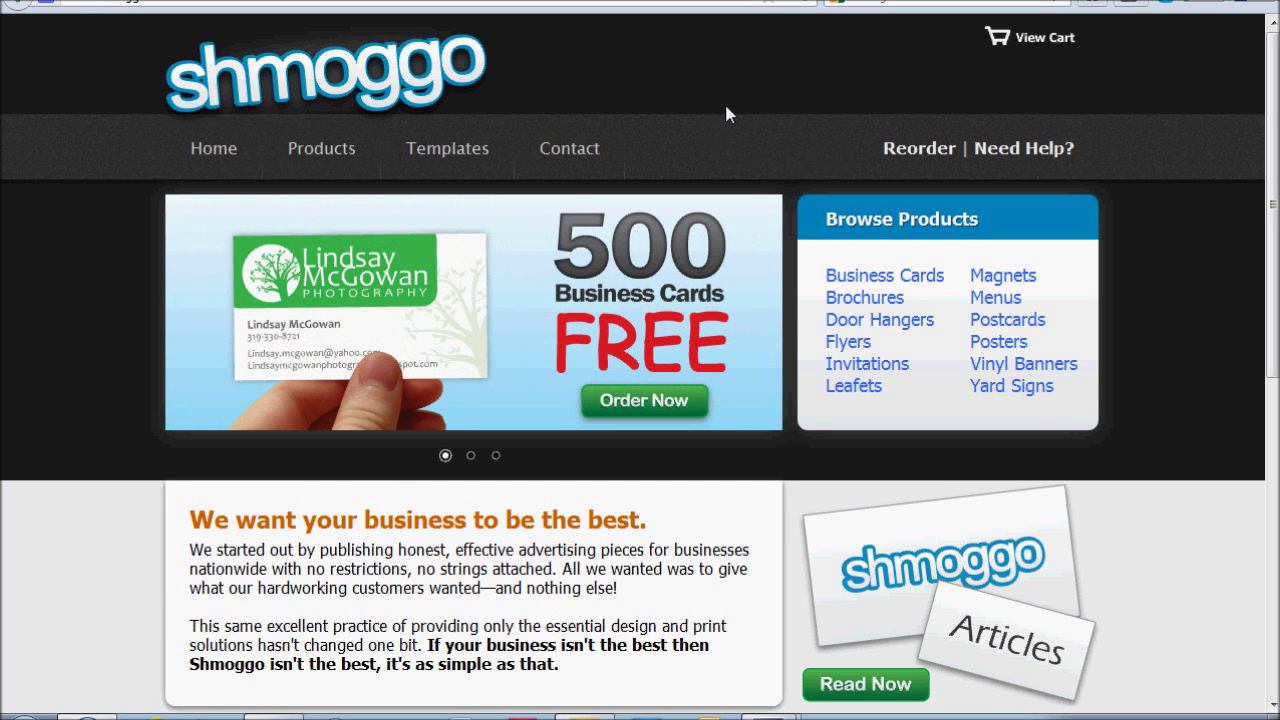
- On Shmoggo's Business Cards page, choose Upload Your Artwork and load the business card JPEG
left_click(871, 277)
scroll(1023, 194, "down", 2)
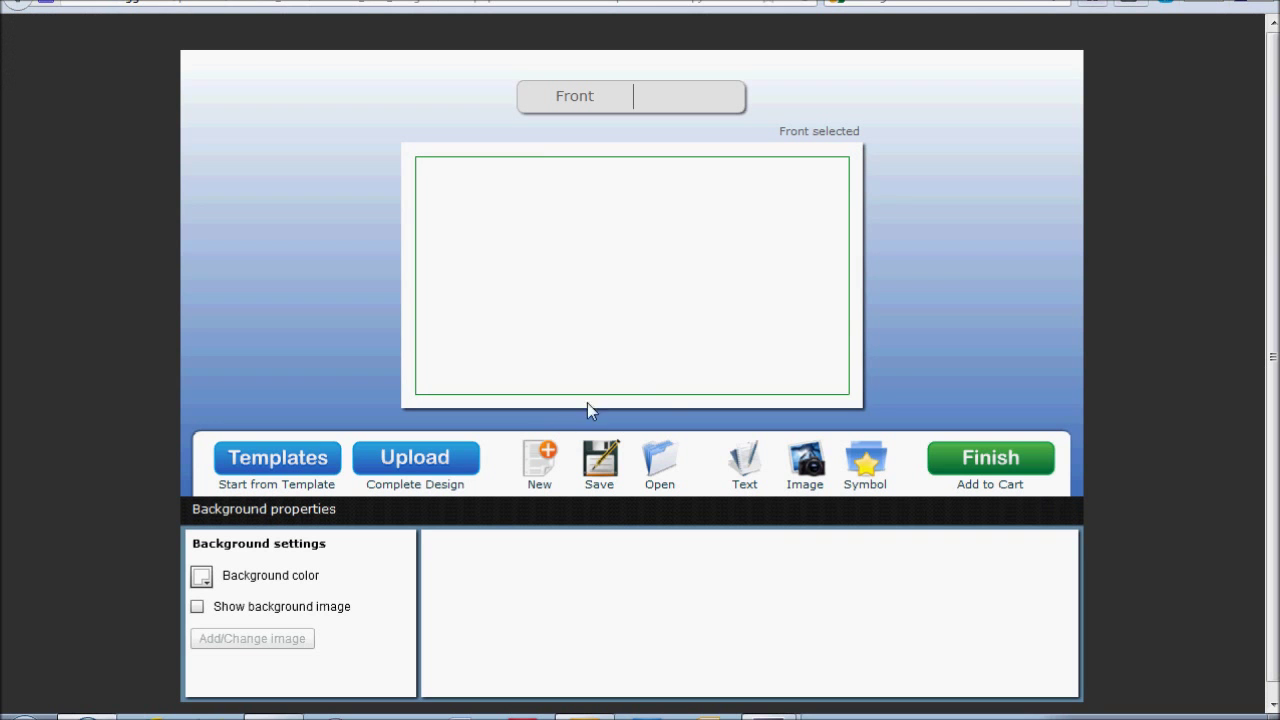
left_click(419, 466)
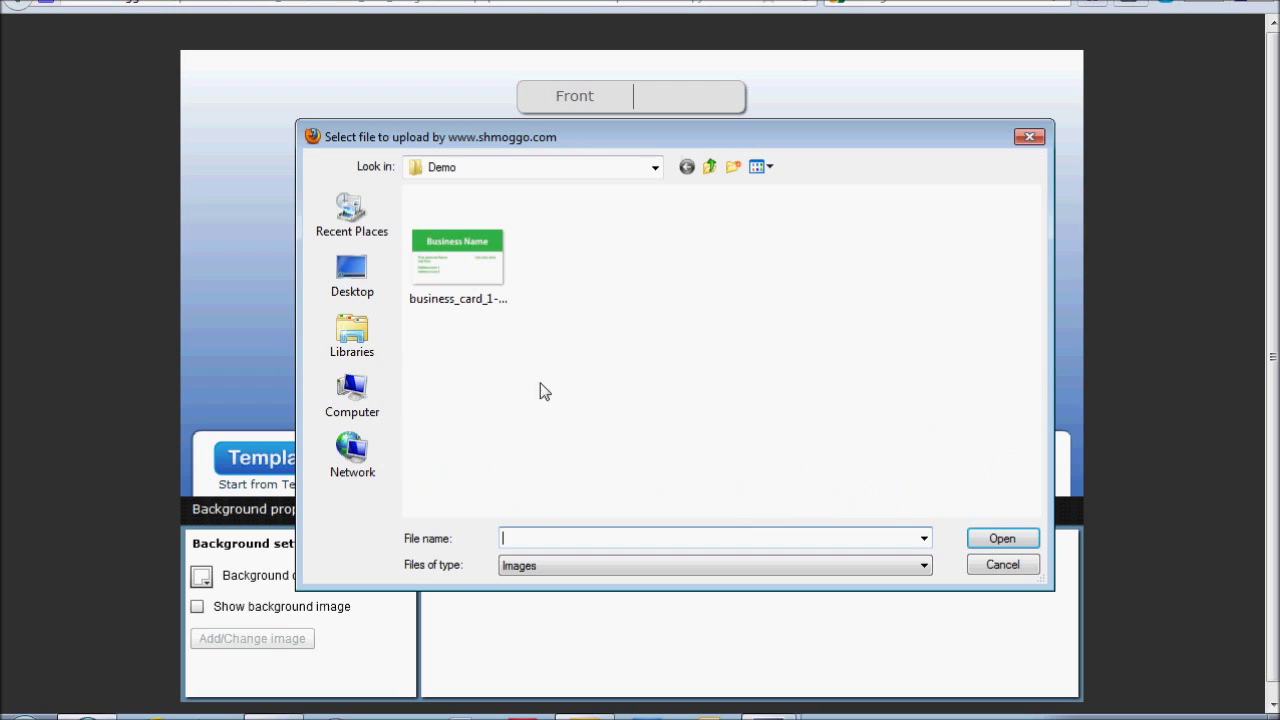
double_click(463, 282)
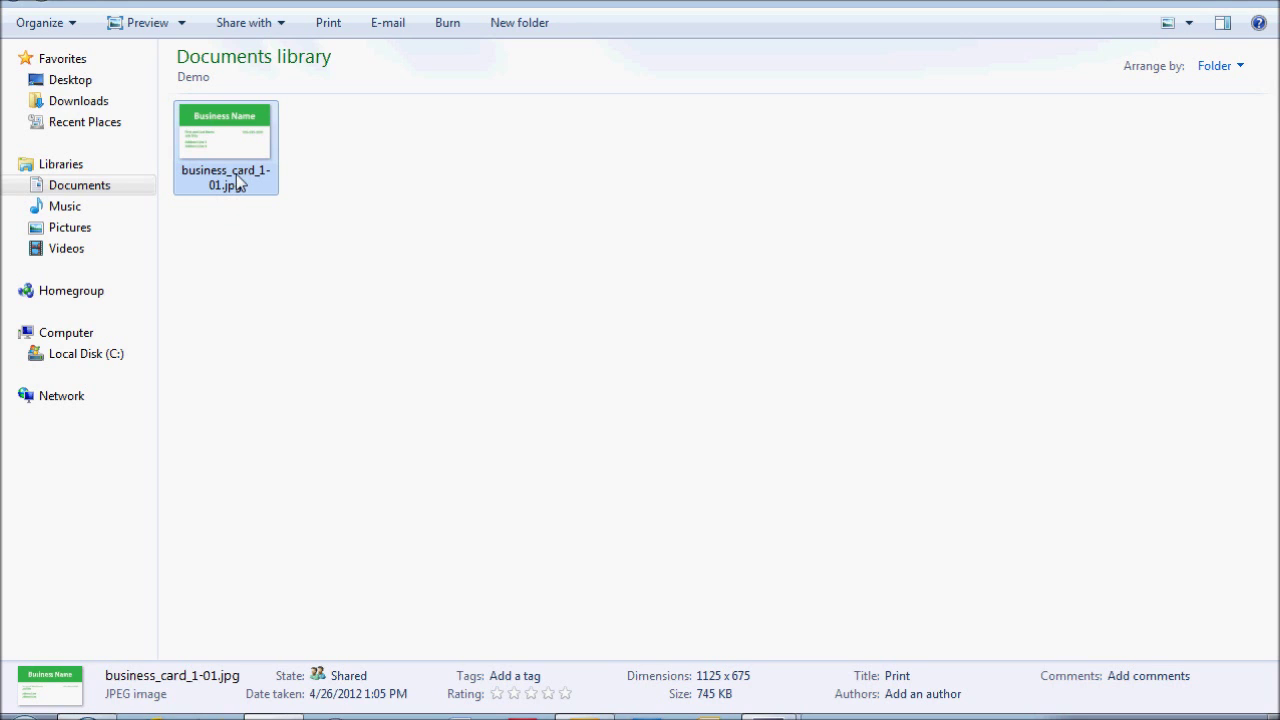
- Preview the uploaded card full screen, then finish the design to add 250 cards to the cart
double_click(237, 182)
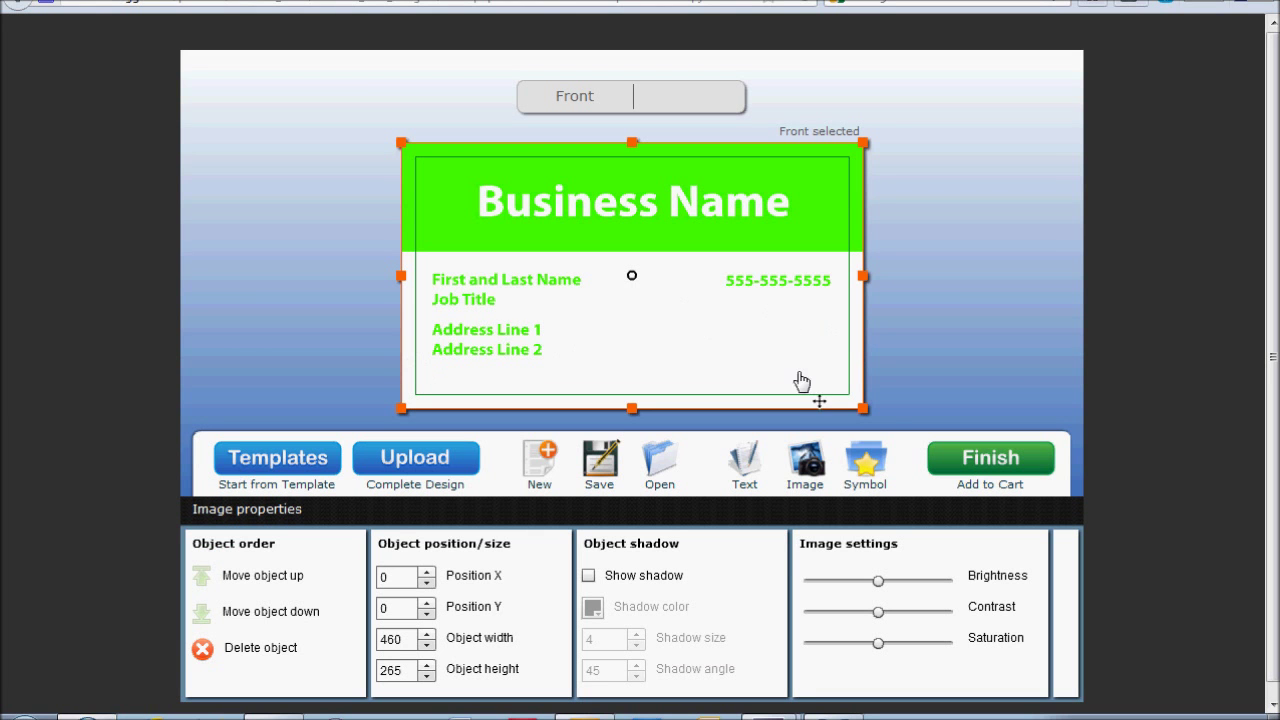
left_click(988, 462)
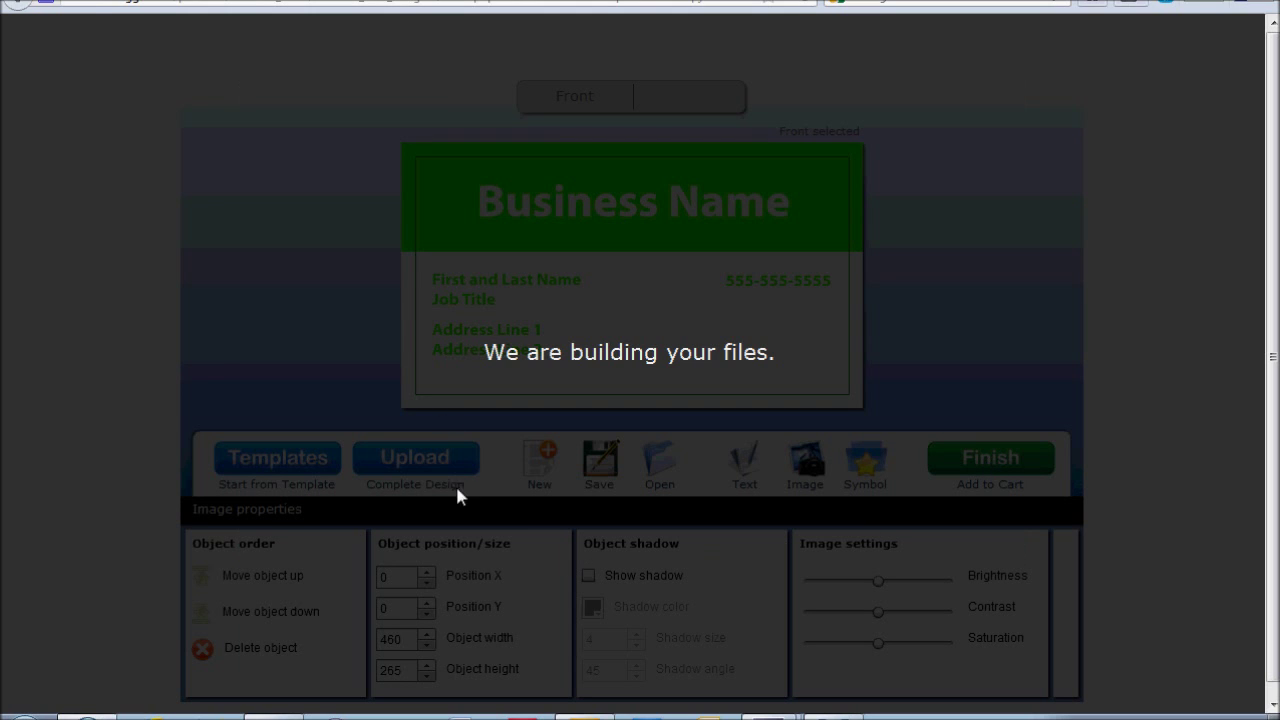